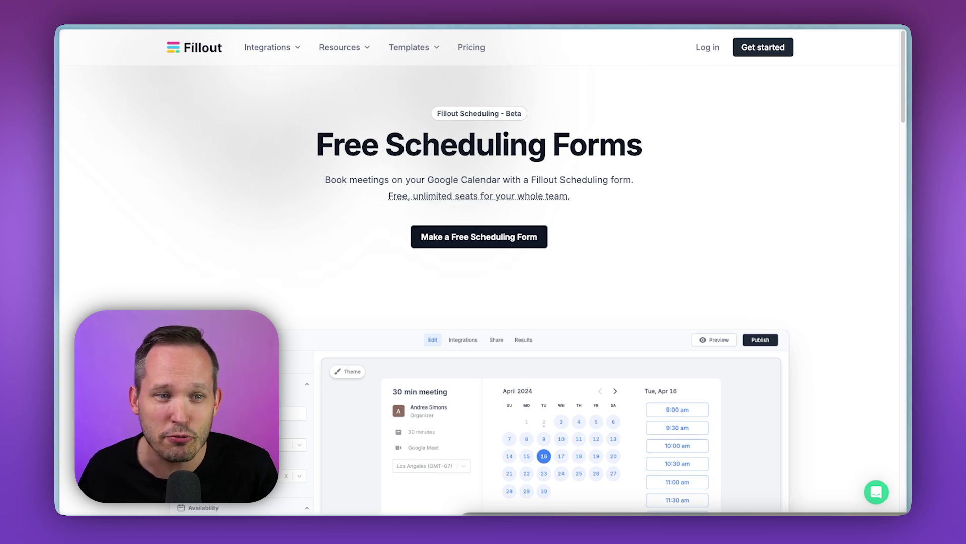
Filter the Home workspace to scheduling forms and start a new scheduling form
mouse_move(478, 196)
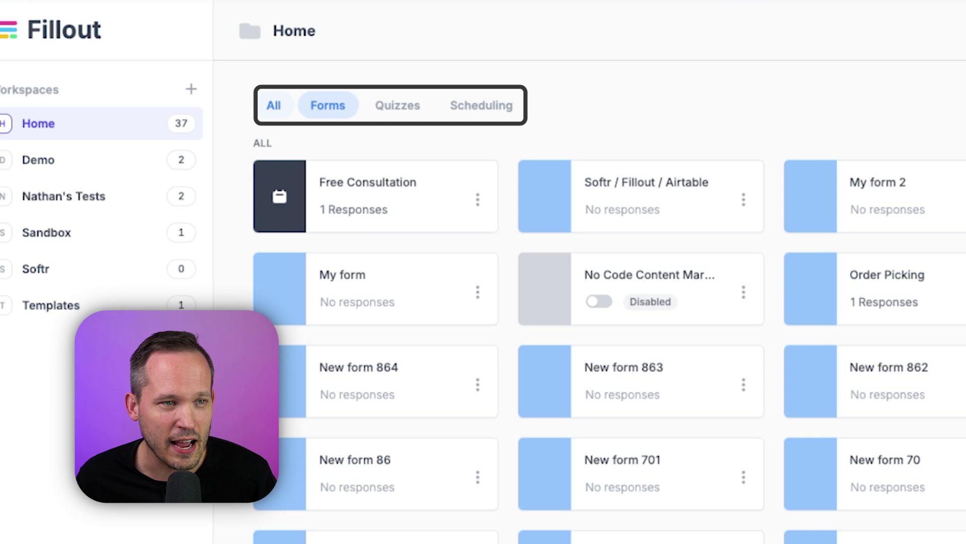
click(326, 105)
click(397, 105)
click(480, 105)
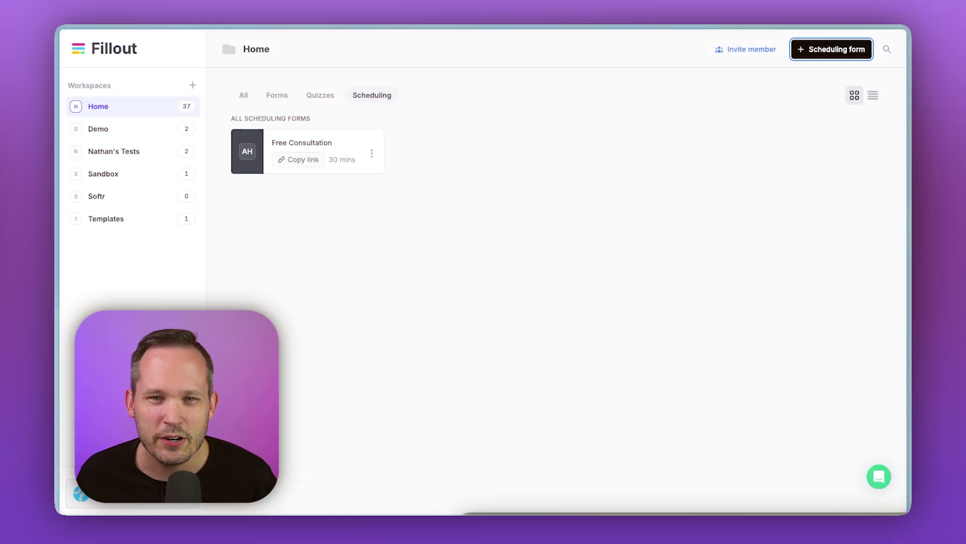
click(761, 49)
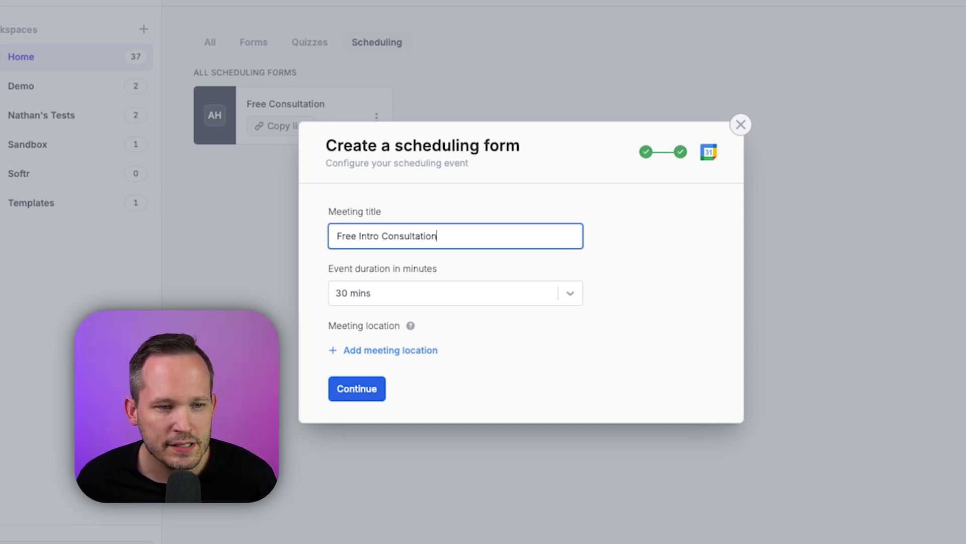
Create the scheduling form "Free Intro Consultation" with a 30-minute event duration and Google Meets as the meeting location
click(455, 293)
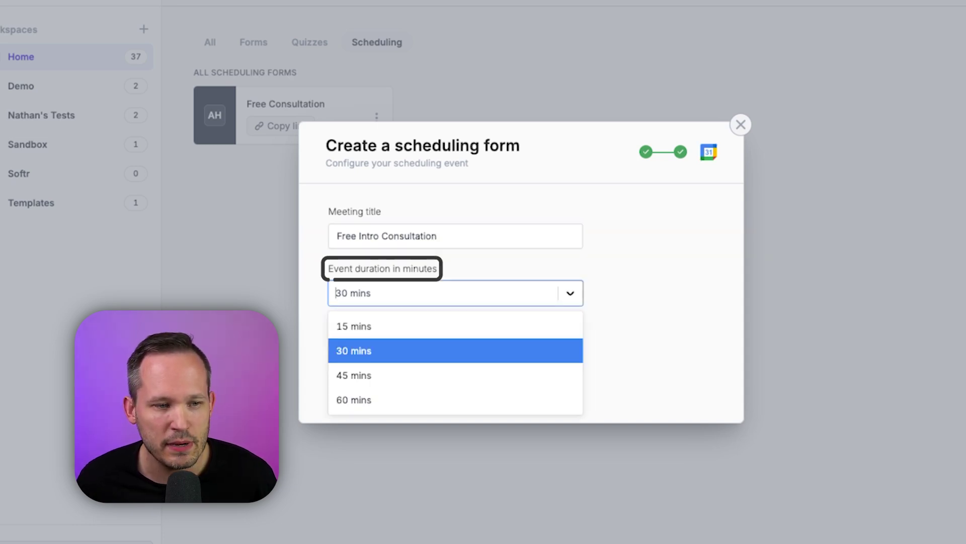
click(455, 350)
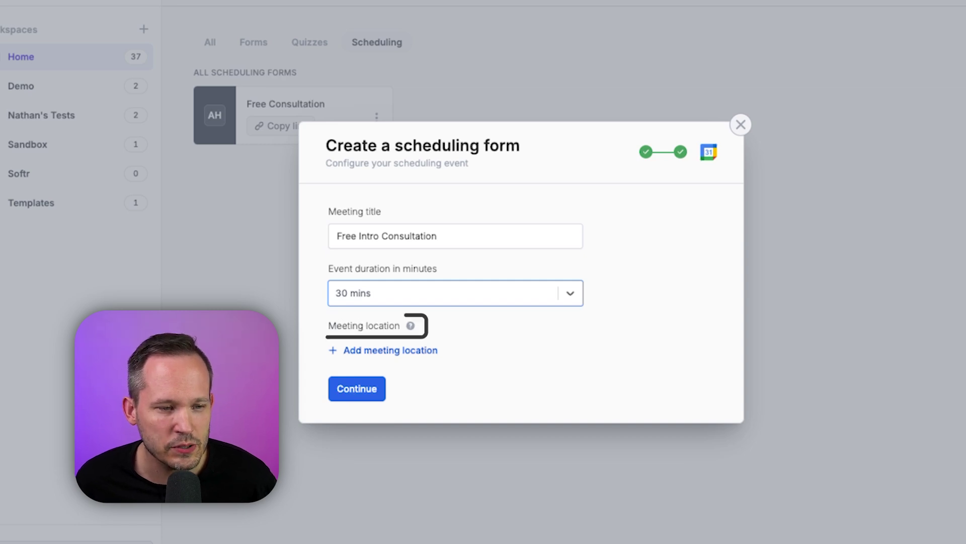
click(383, 350)
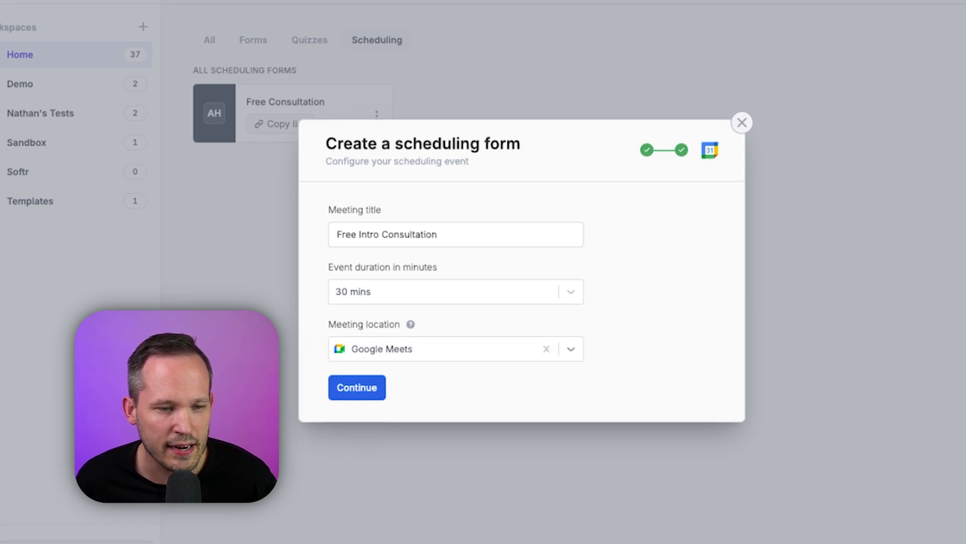
click(571, 350)
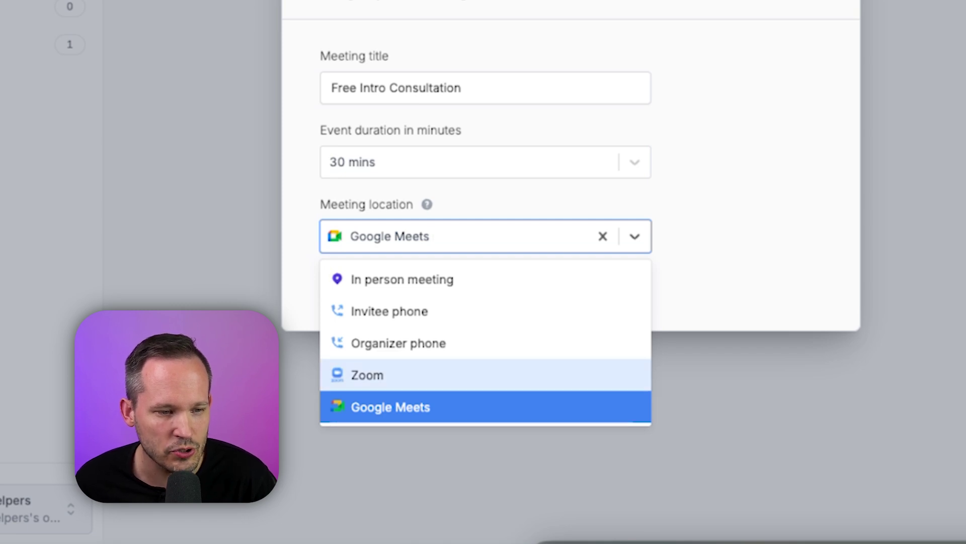
key(Up)
key(Up)
key(Up)
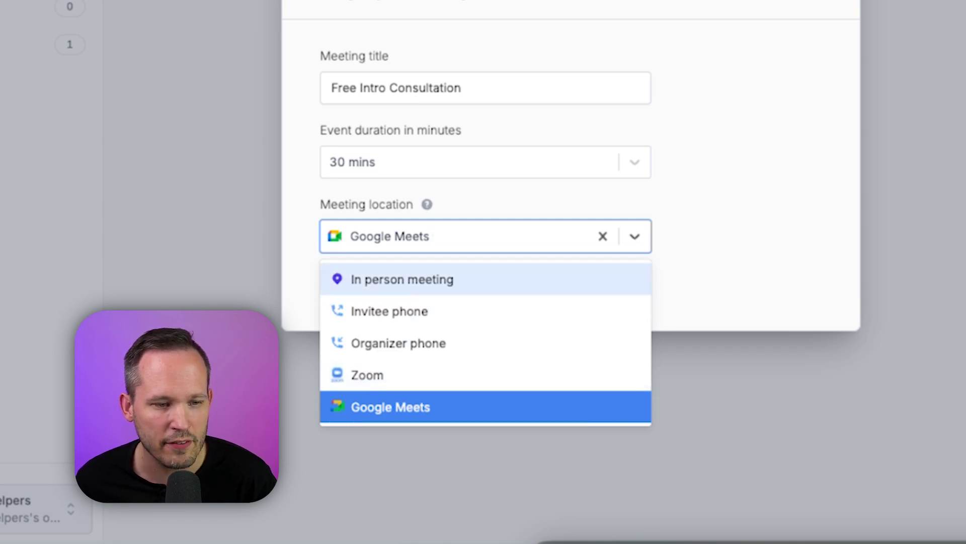
key(Escape)
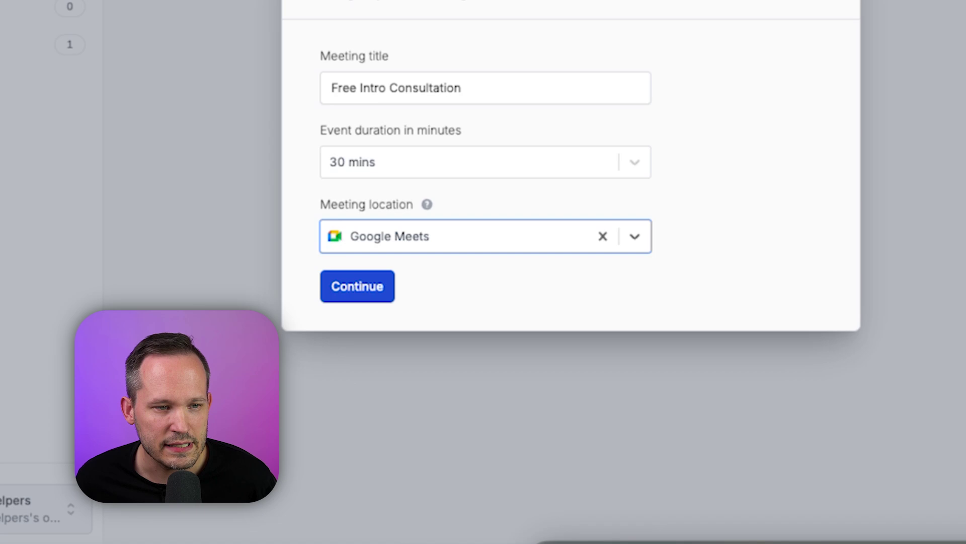
key(Return)
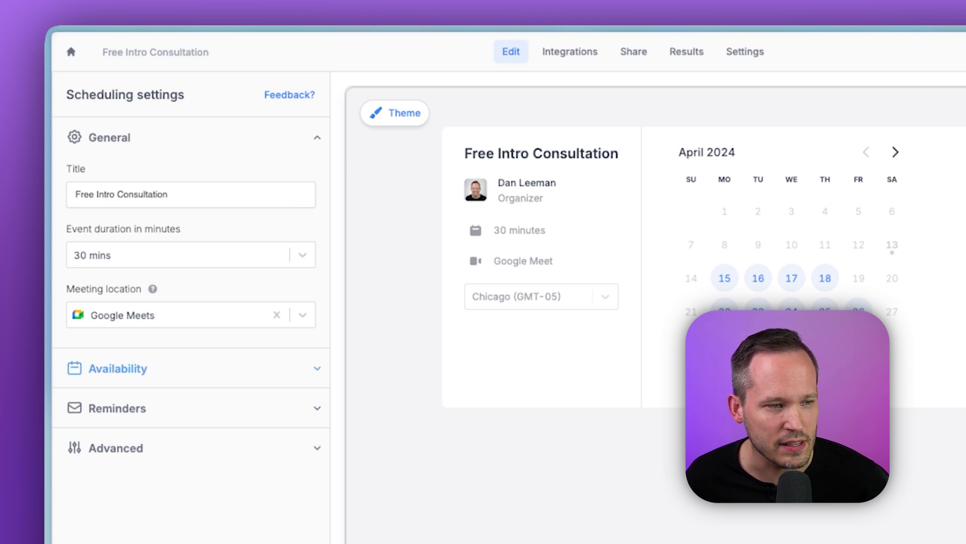
Review the weekly working hours in the form's availability settings without changing them
click(118, 368)
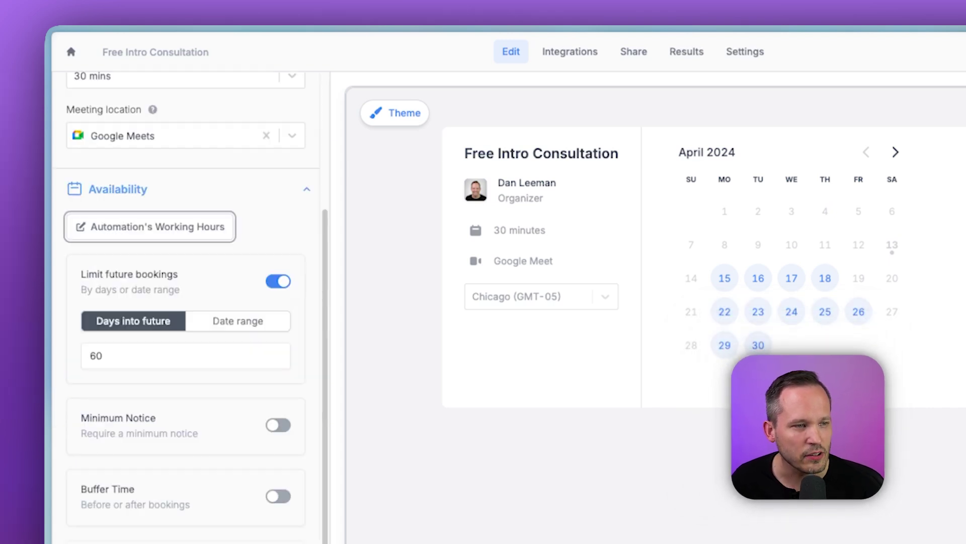
click(150, 226)
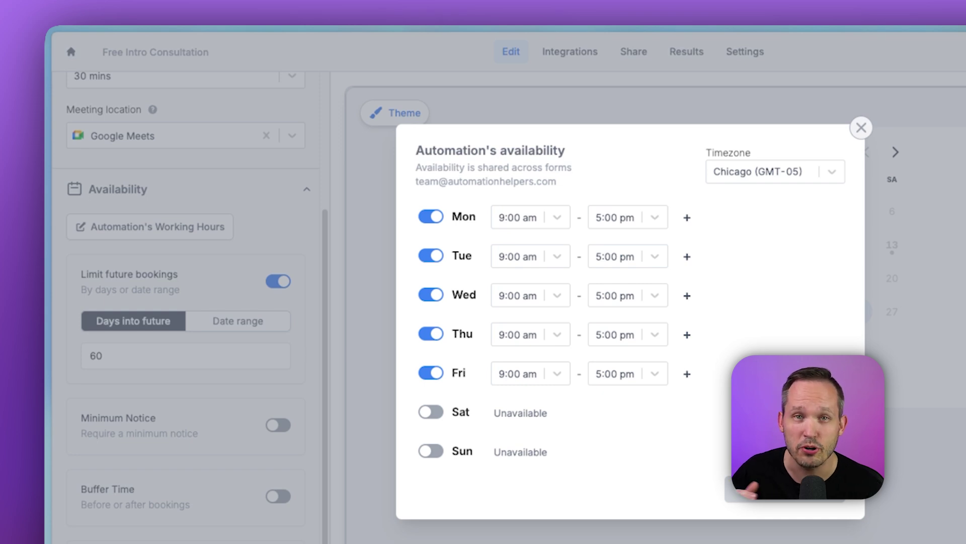
key(Escape)
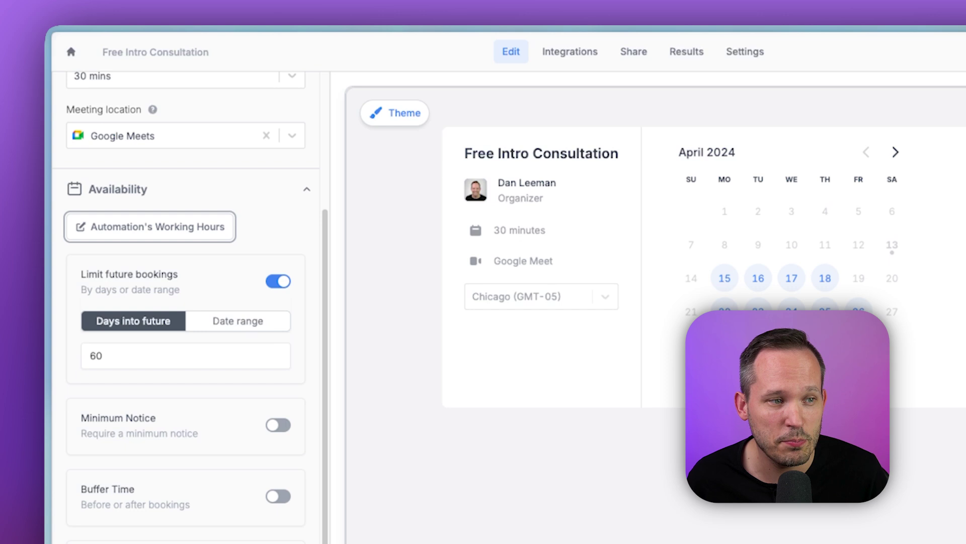
Limit future bookings to 14 days into the future
click(103, 356)
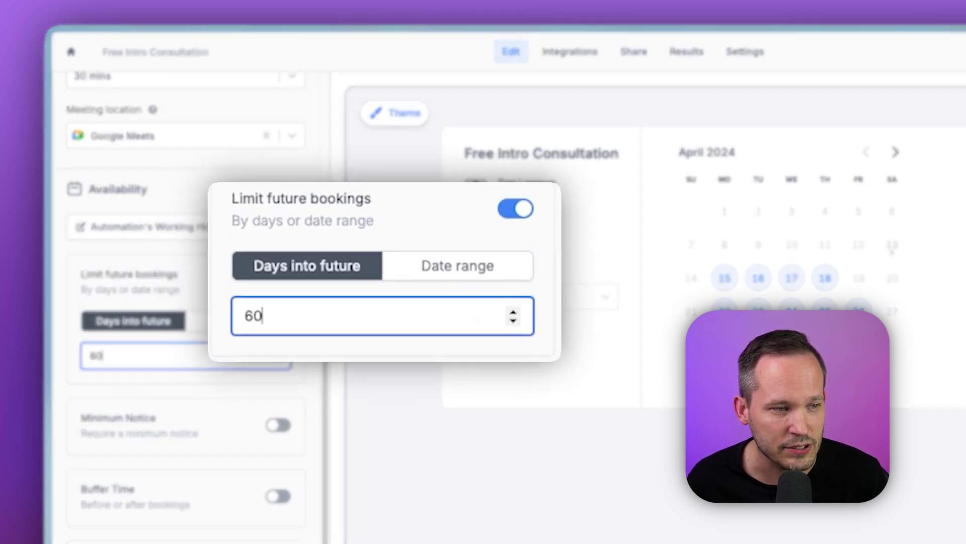
key(ctrl+a)
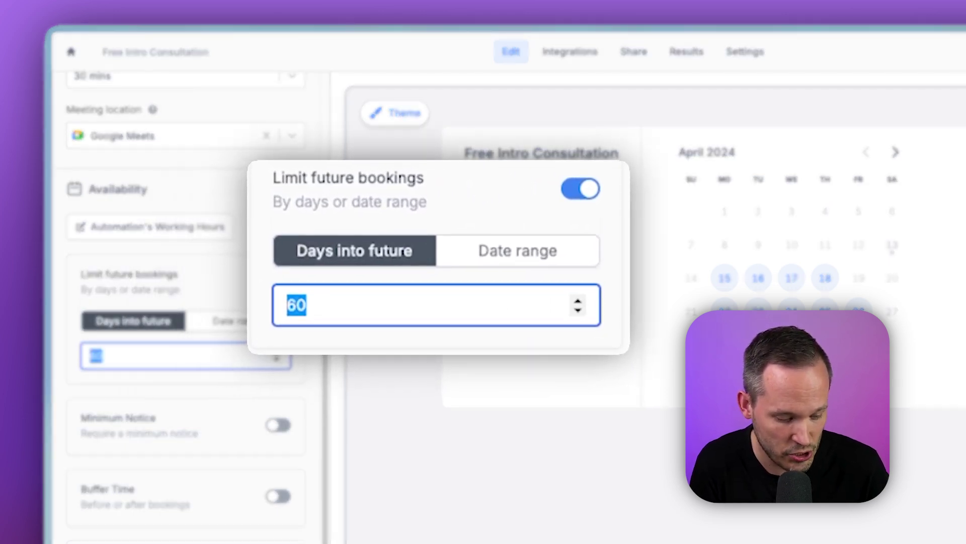
text(14)
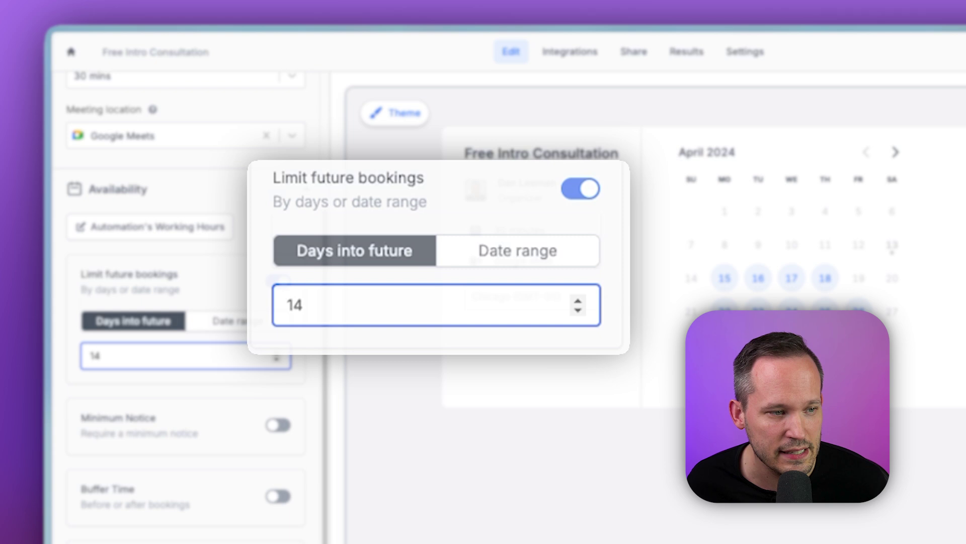
Require a minimum notice of 24 hours for bookings
key(Tab)
key(space)
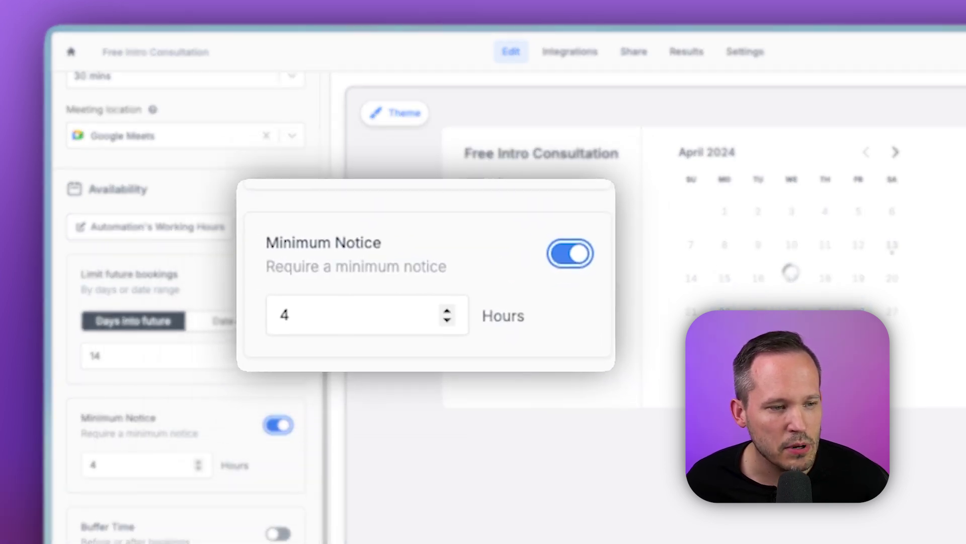
click(97, 465)
key(ctrl+a)
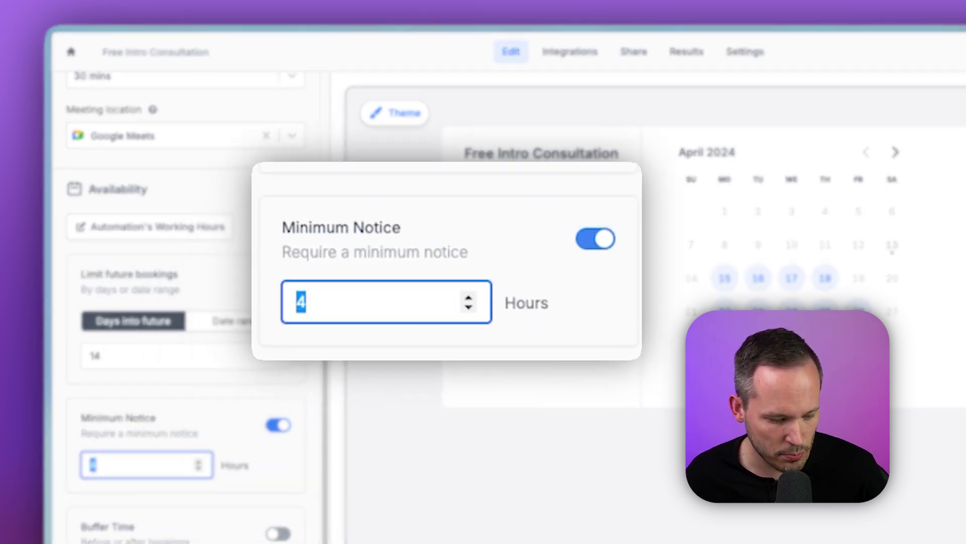
text(24)
key(Tab)
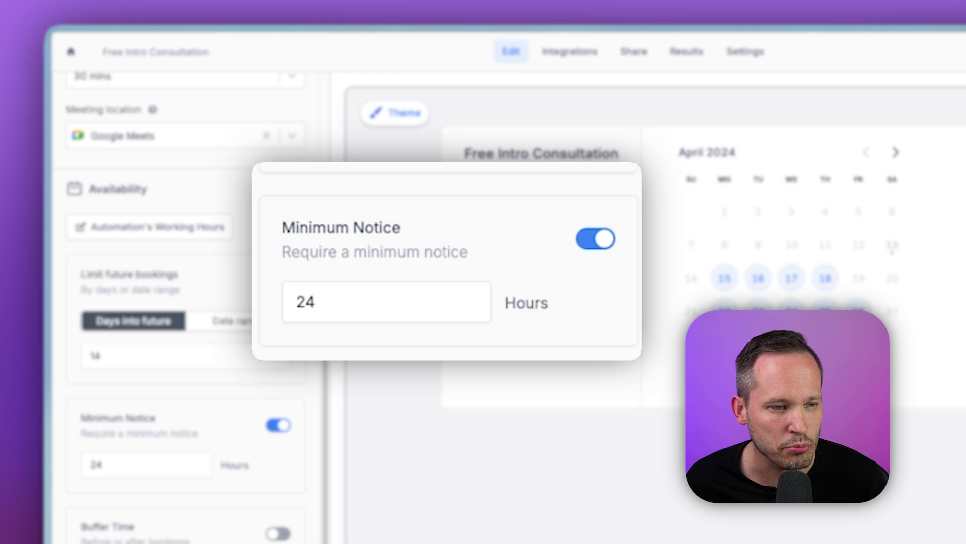
Enable buffer time and set a 15-minute buffer after each event
key(Tab)
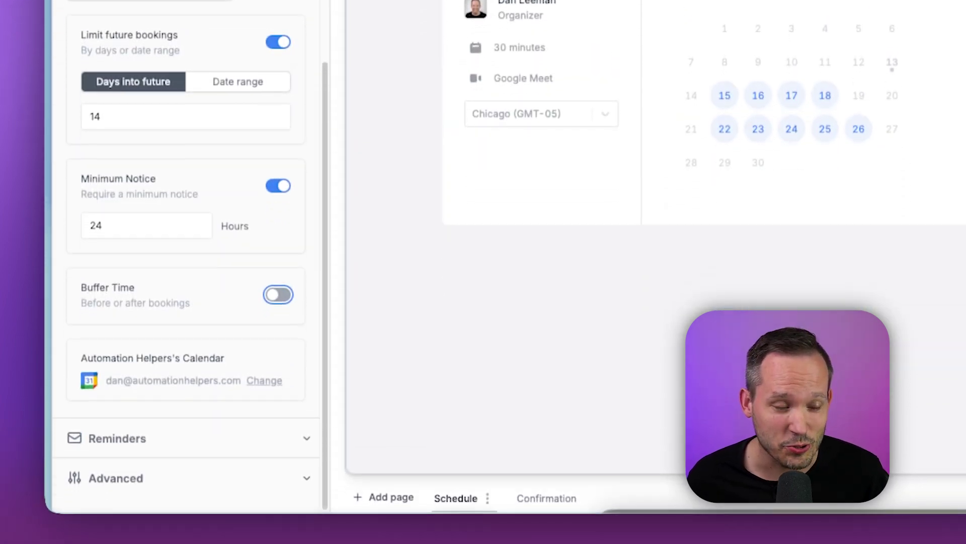
key(space)
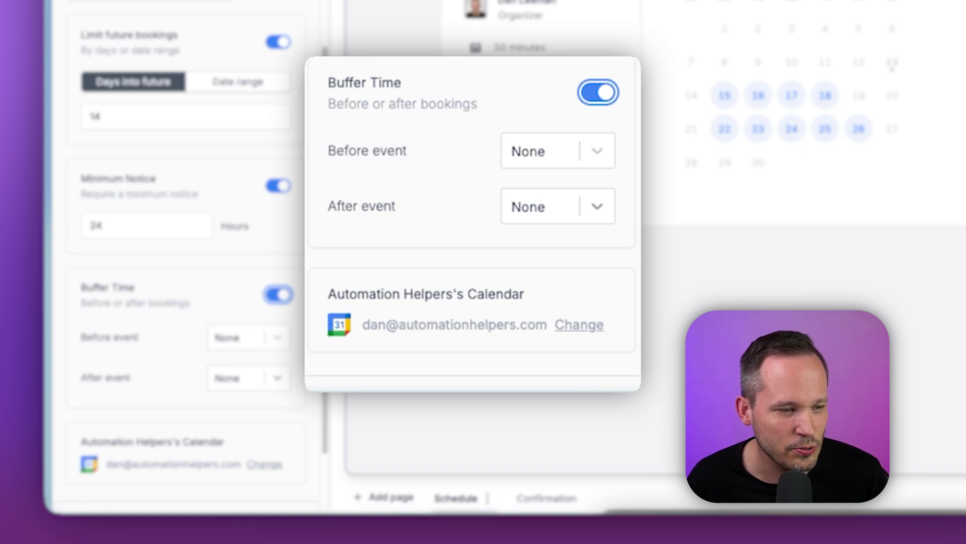
click(597, 207)
key(Down)
key(Down)
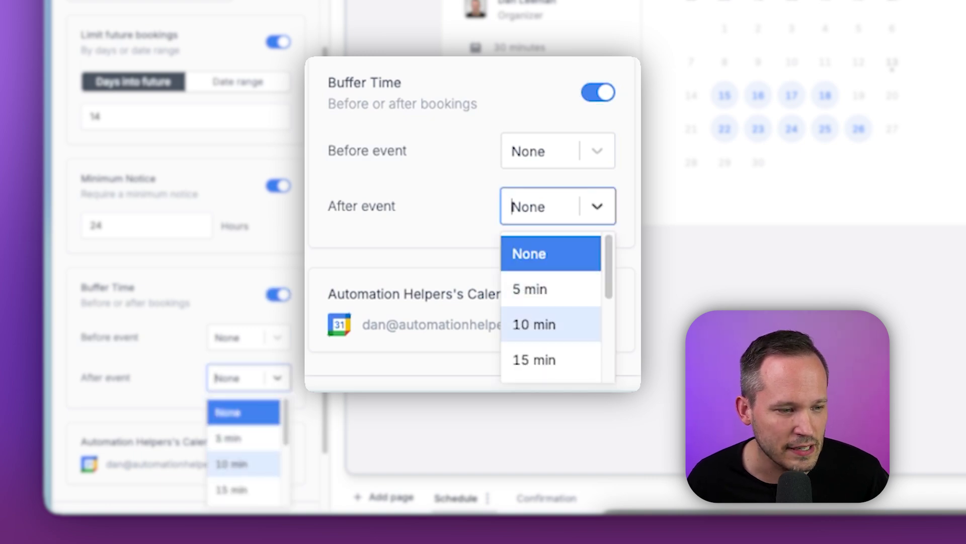
key(Return)
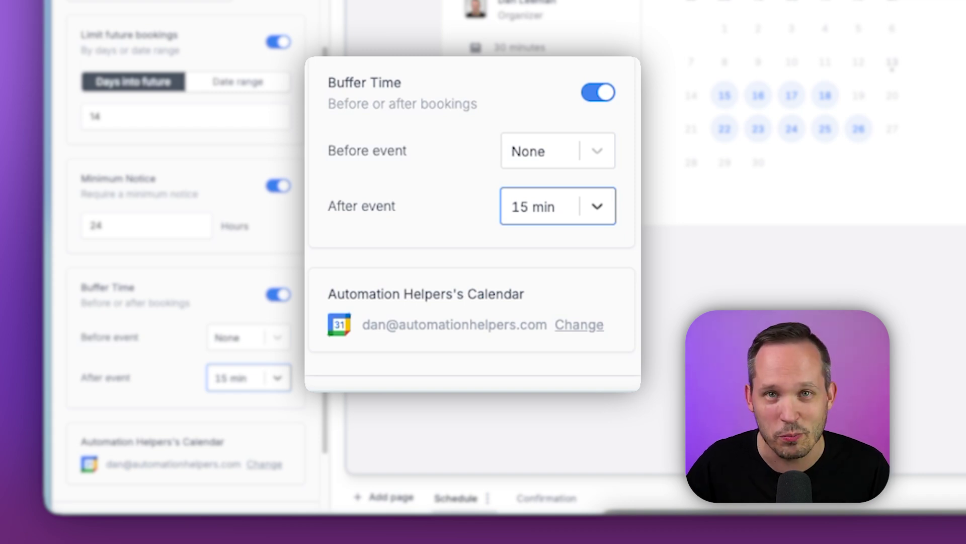
Check the reminders settings and the reference sources offered for the respondent email in the advanced settings
scroll(187, 251, down, 2)
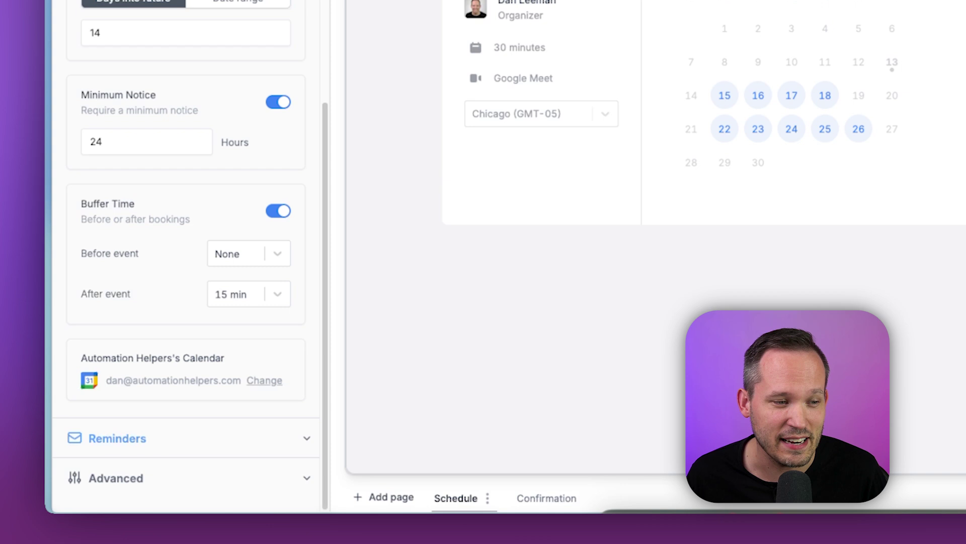
click(117, 438)
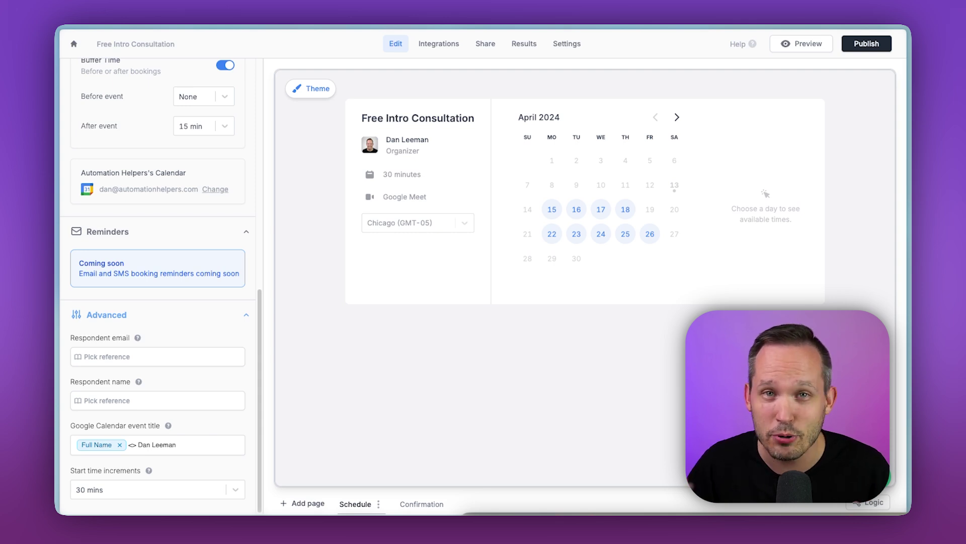
click(157, 357)
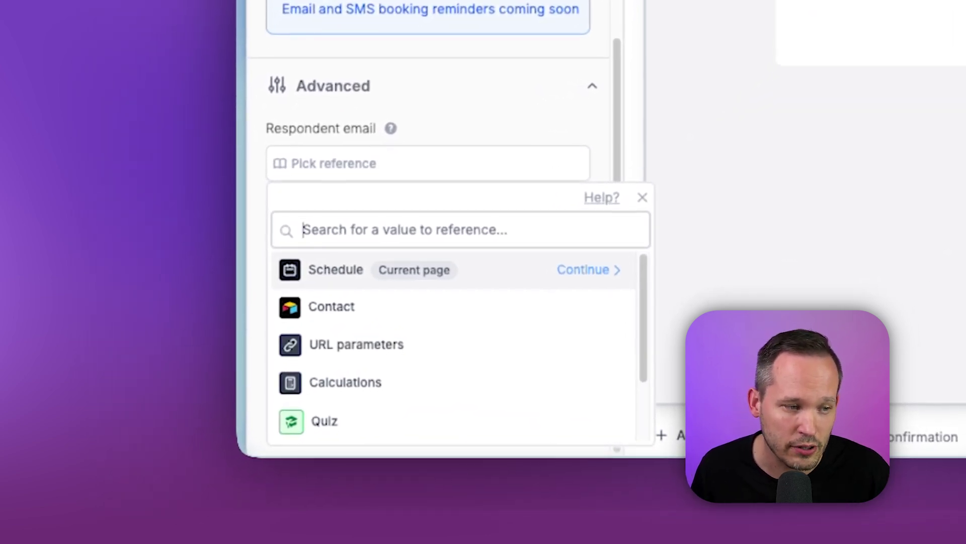
key(Down)
key(Down)
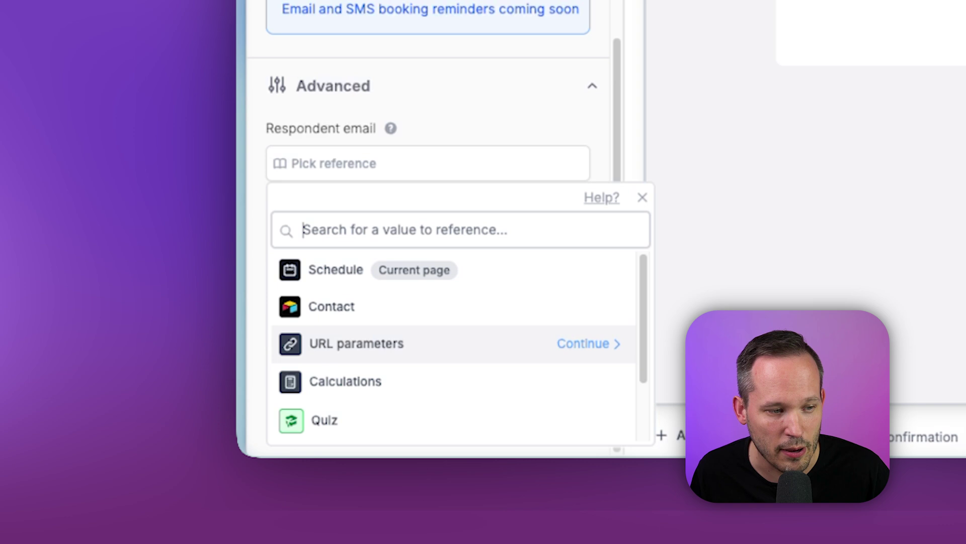
key(Escape)
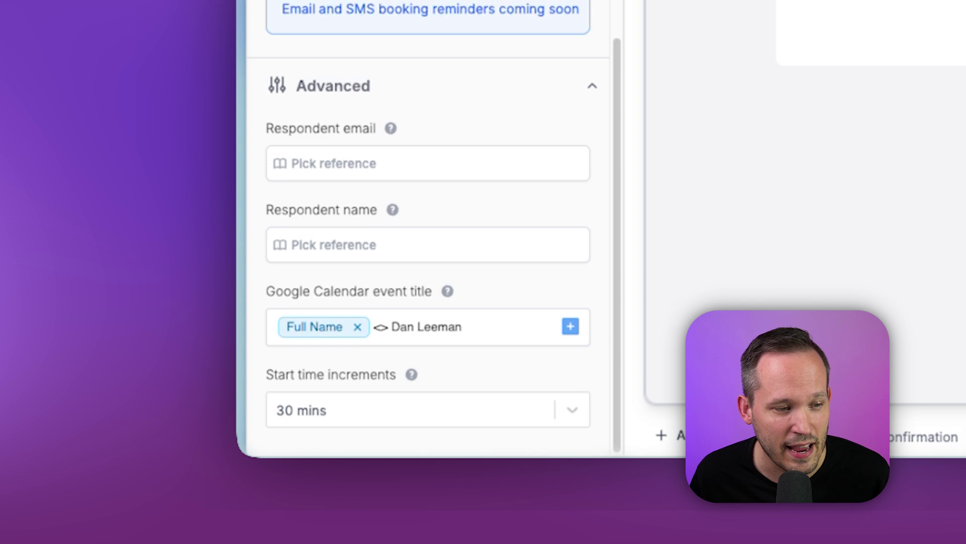
Check which references can be added to the Google Calendar event title
click(462, 327)
click(570, 327)
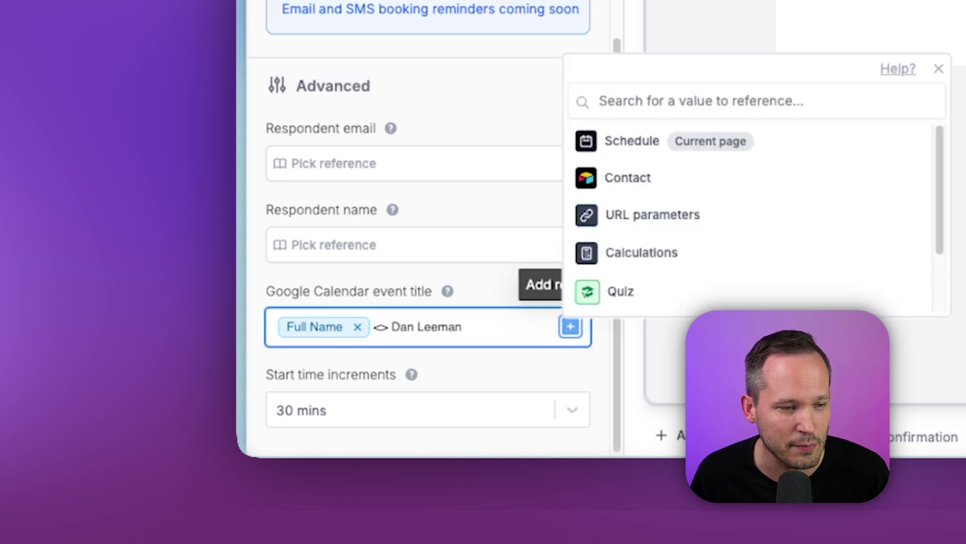
key(Escape)
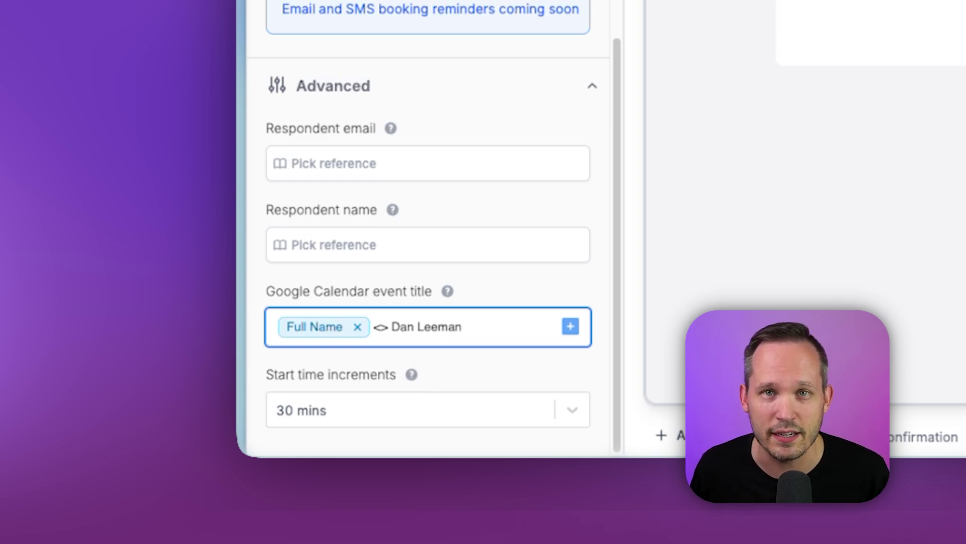
Review the available start time increments for bookings without changing the selection
key(Tab)
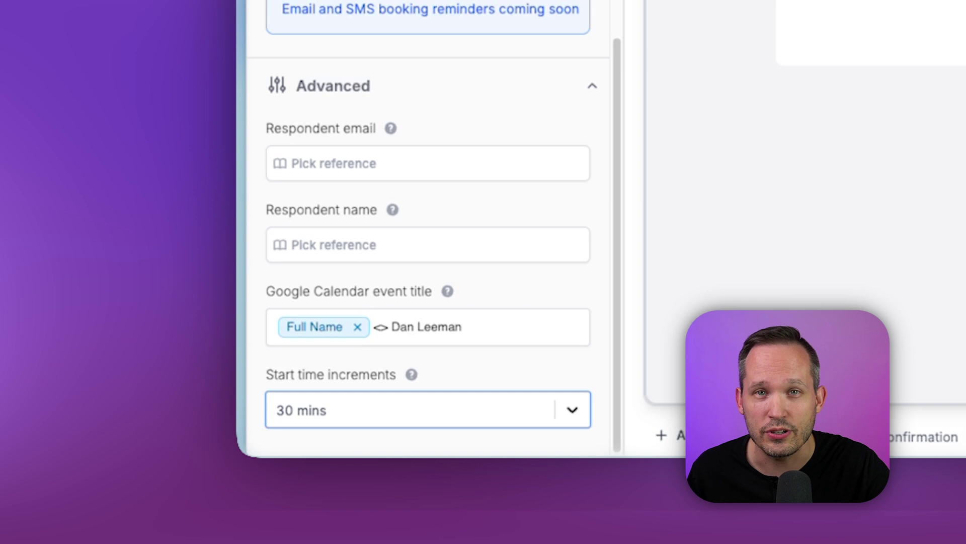
key(Down)
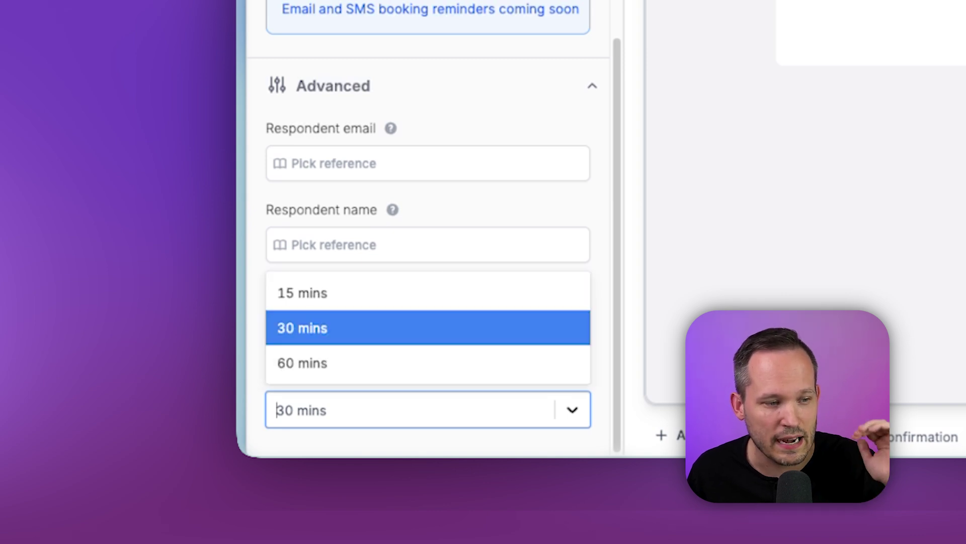
key(Down)
key(Down)
key(Down)
key(Down)
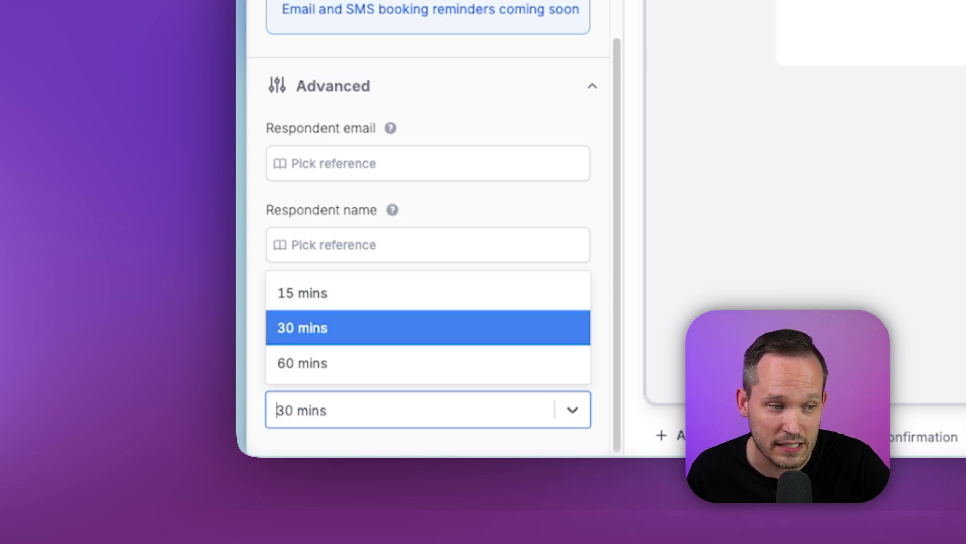
key(Escape)
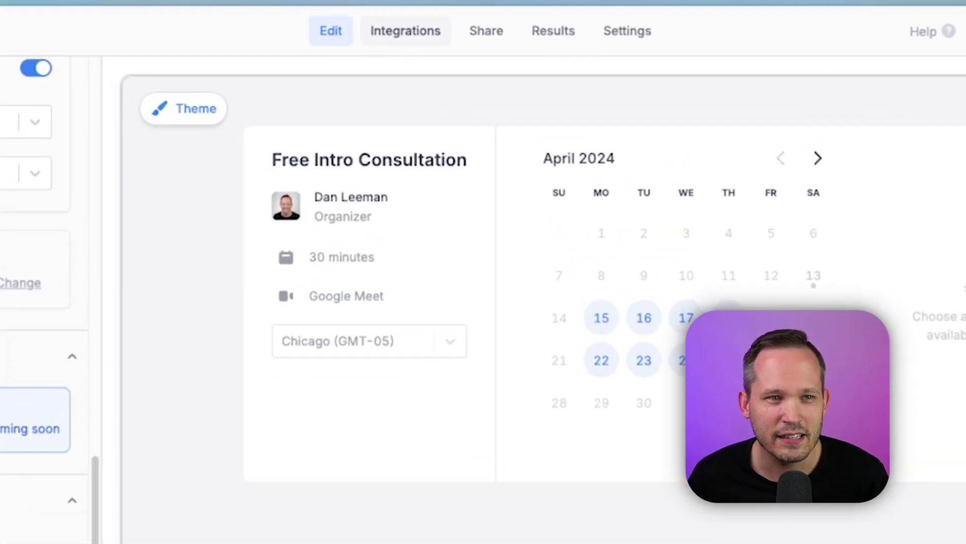
Browse the form's integrations, checking its existing connections and the other apps available to connect
click(406, 30)
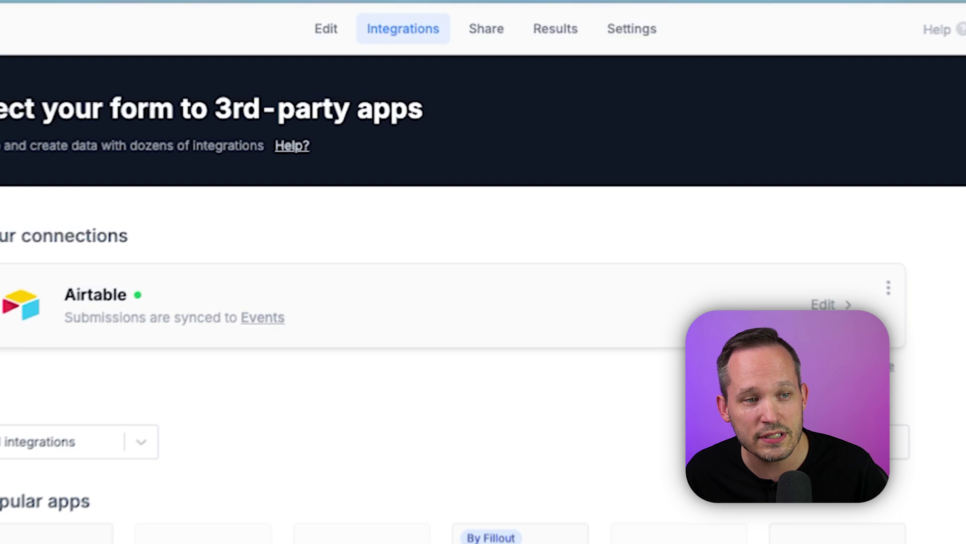
scroll(453, 302, down, 2)
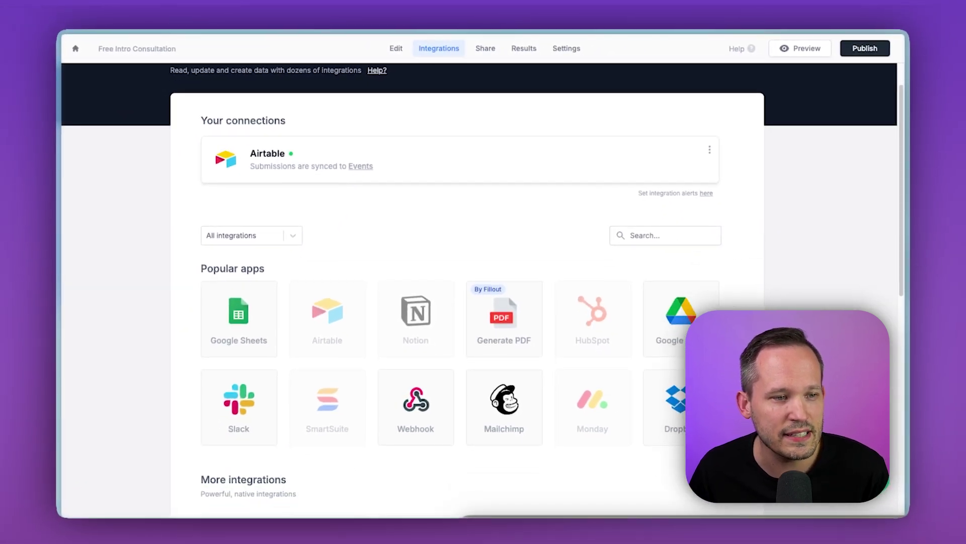
scroll(467, 302, down, 5)
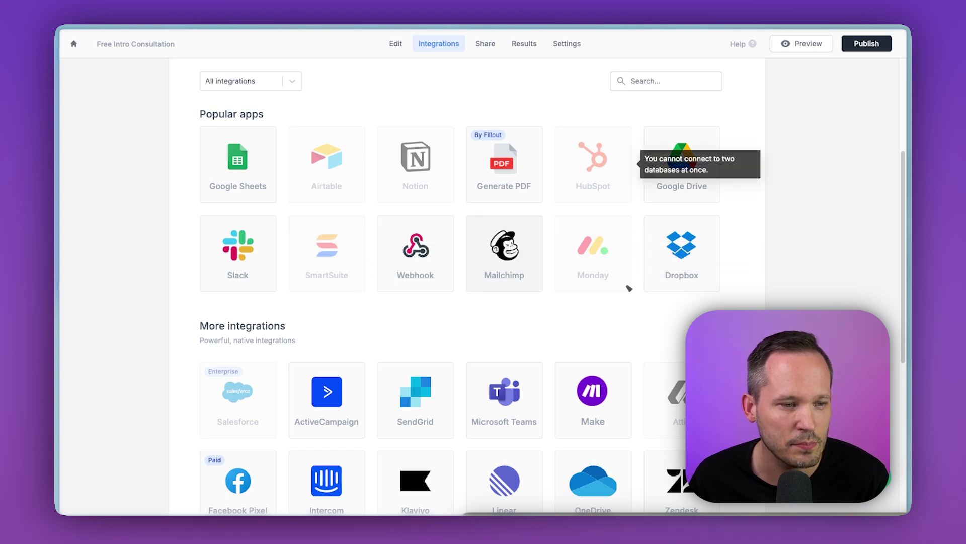
scroll(629, 288, down, 1)
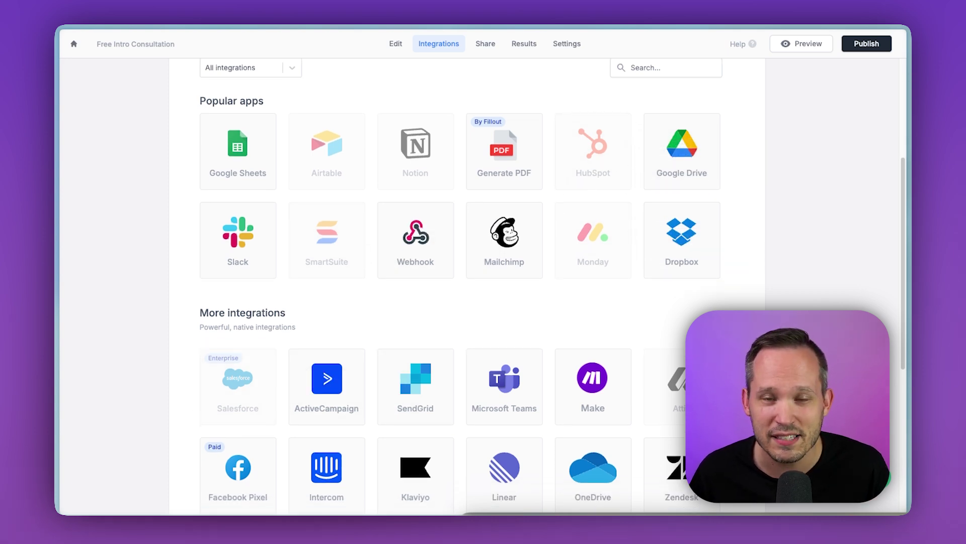
scroll(467, 287, up, 5)
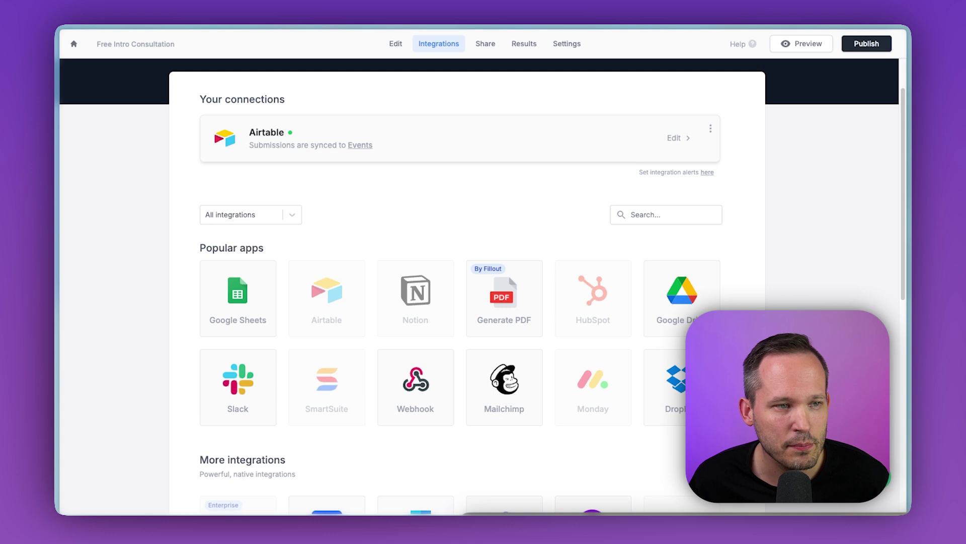
Inspect the Airtable field mappings and the schedule references available for Start Time, and look over the elements offered for the ending page
scroll(480, 287, down, 1)
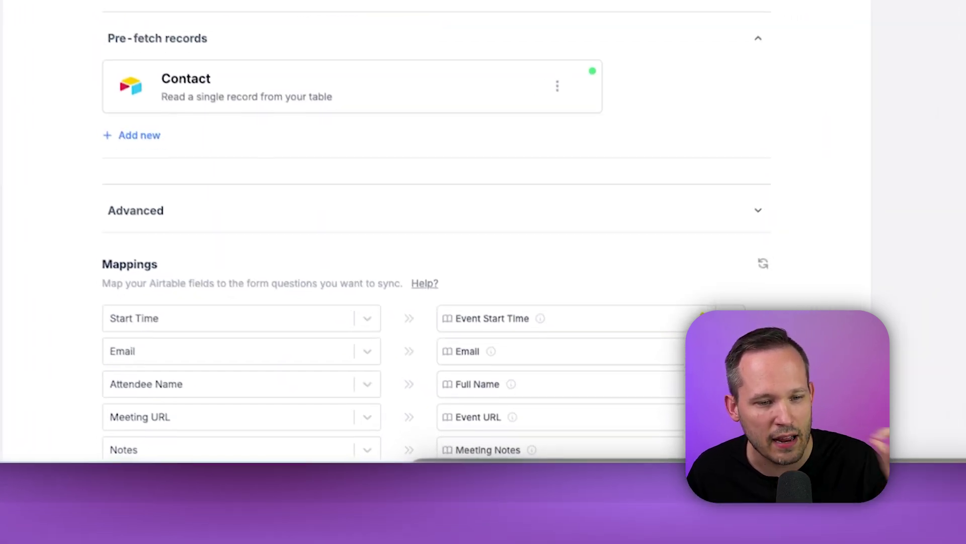
scroll(449, 252, down, 1)
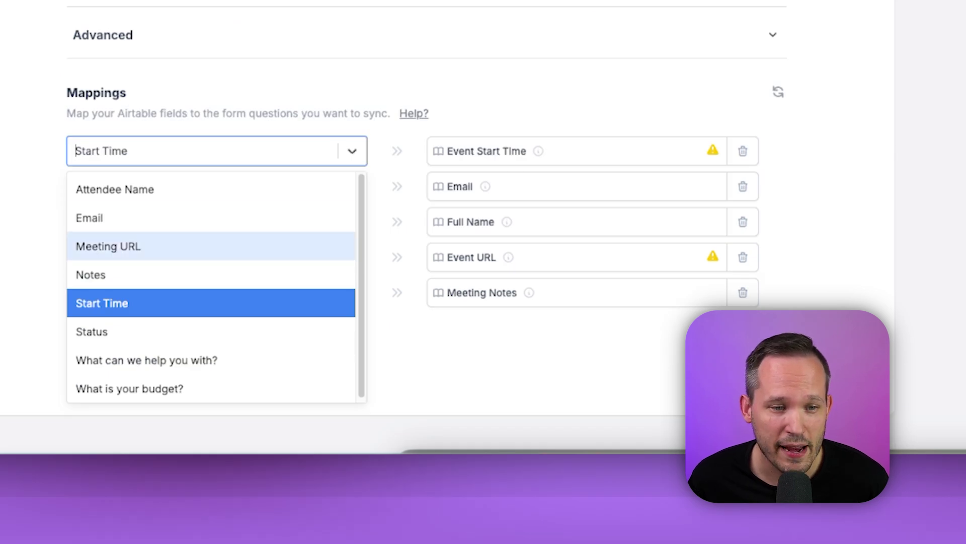
key(Escape)
click(577, 151)
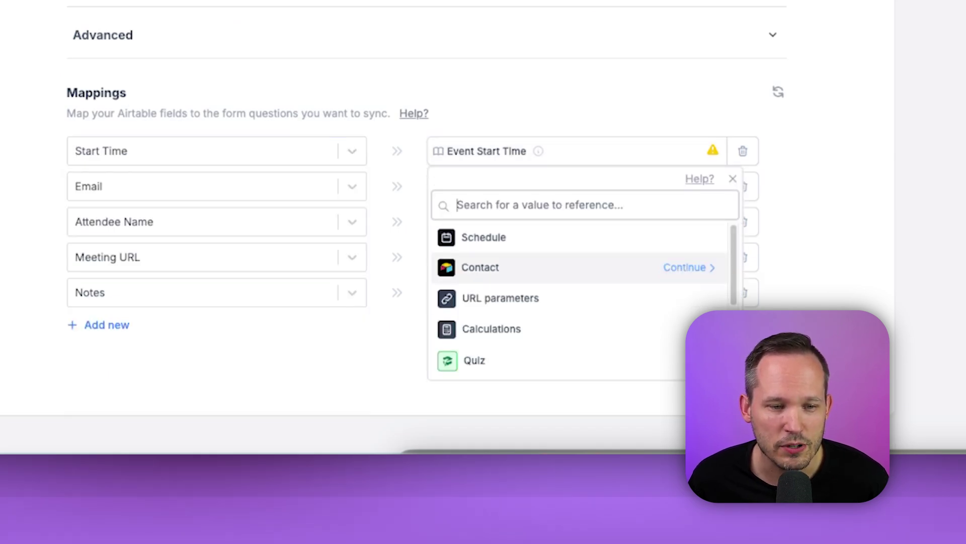
click(576, 237)
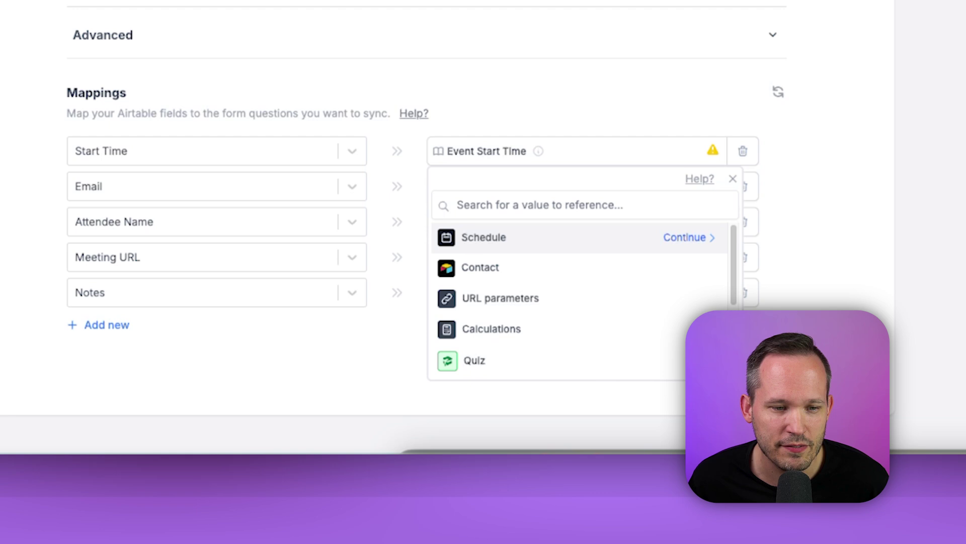
scroll(578, 299, down, 1)
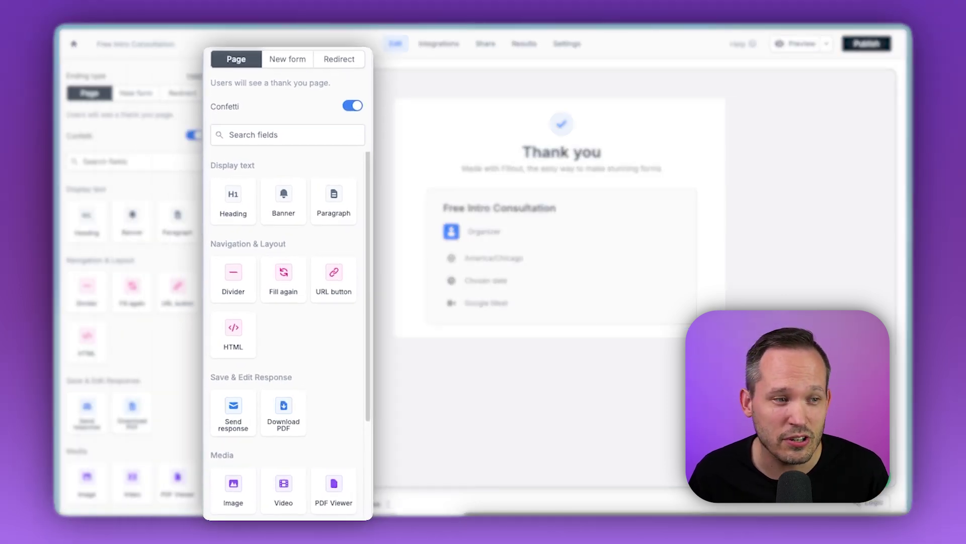
scroll(135, 337, down, 2)
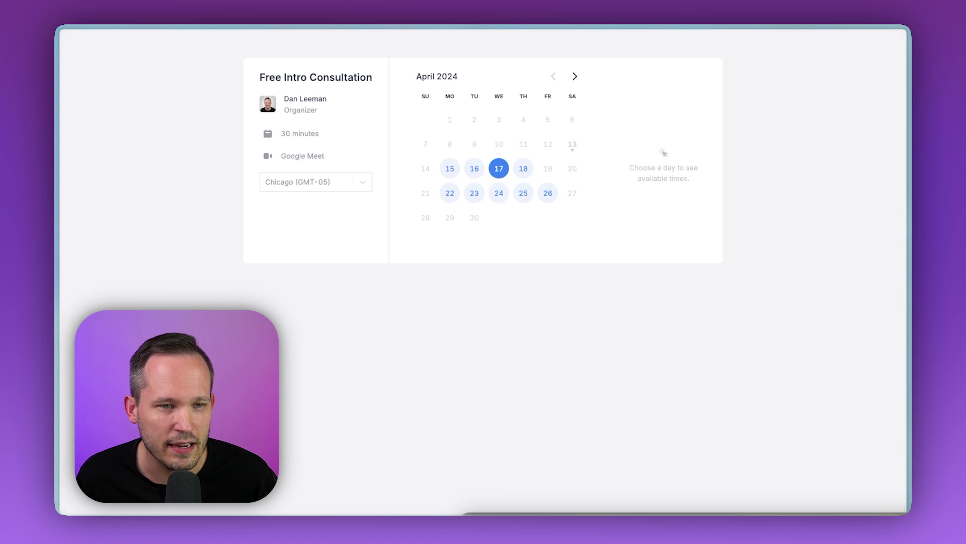
Book a test Free Intro Consultation for April 17, 2024 at 10:00 AM with the attendee's name and email
click(499, 169)
click(661, 154)
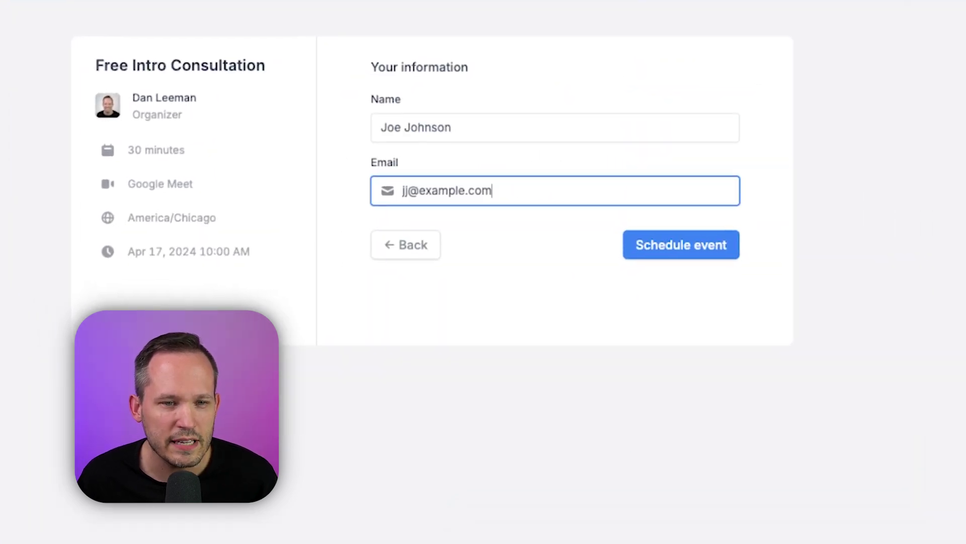
click(677, 242)
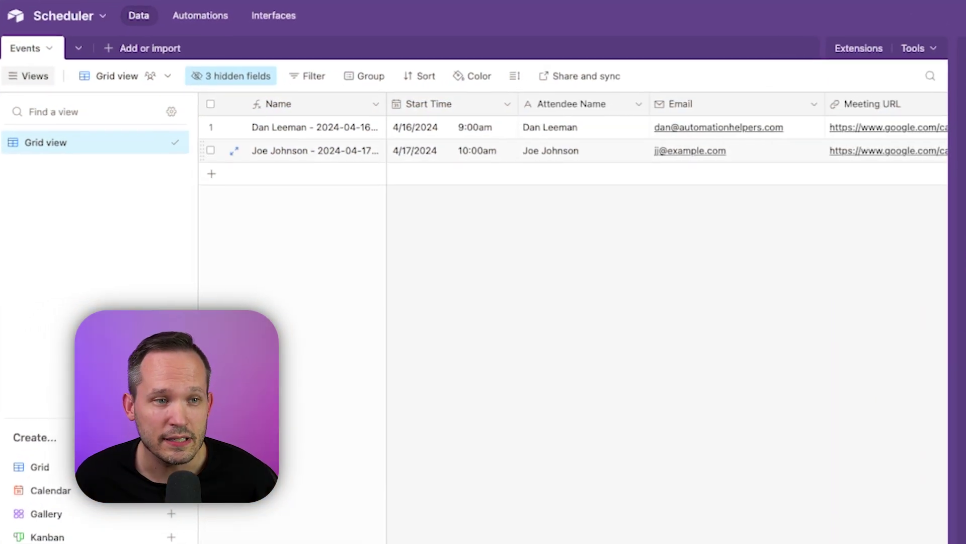
Check the test booking's record in Airtable's Events table and open its April 17 event in Google Calendar
scroll(536, 125, right, 3)
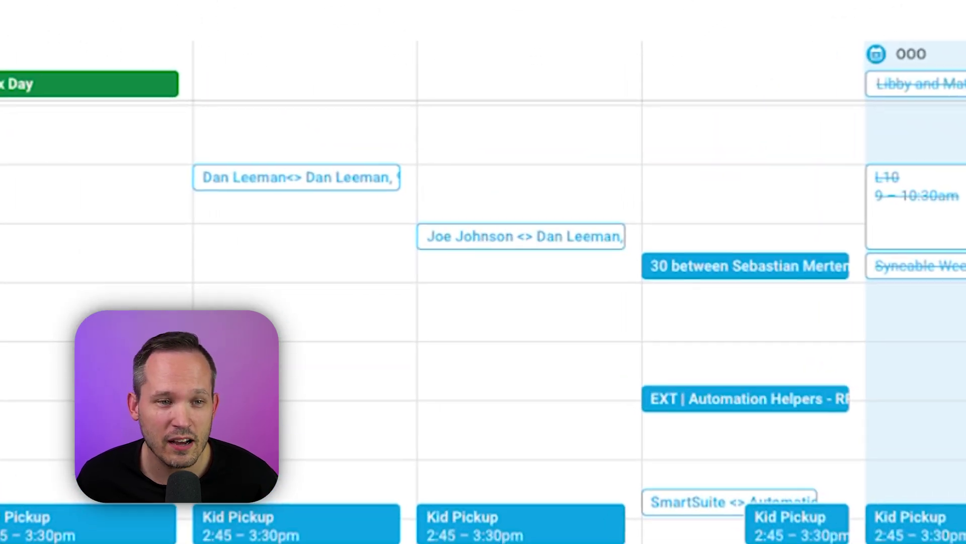
click(521, 237)
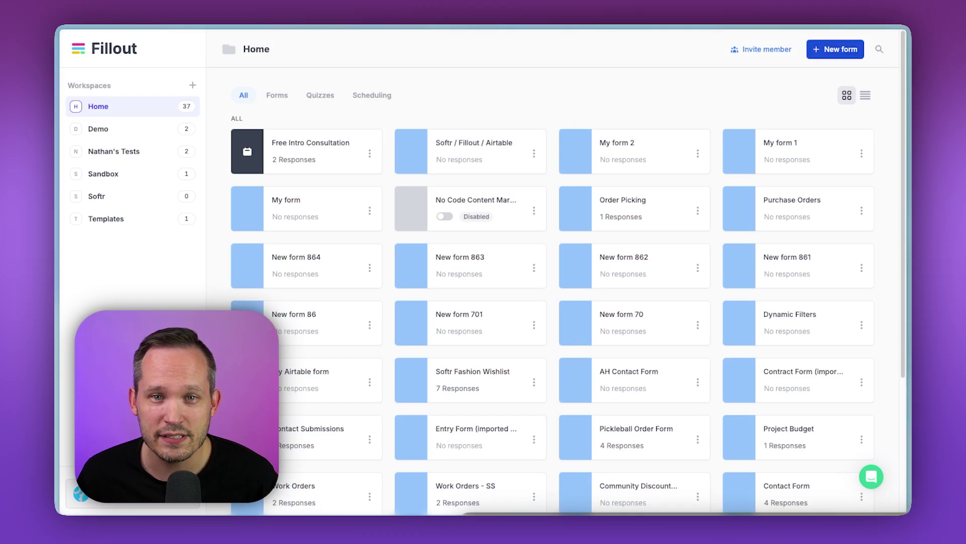
Create a new Airtable form in Fillout named Free Consultation, storing responses in the Scheduler base's Events table
click(835, 48)
click(644, 281)
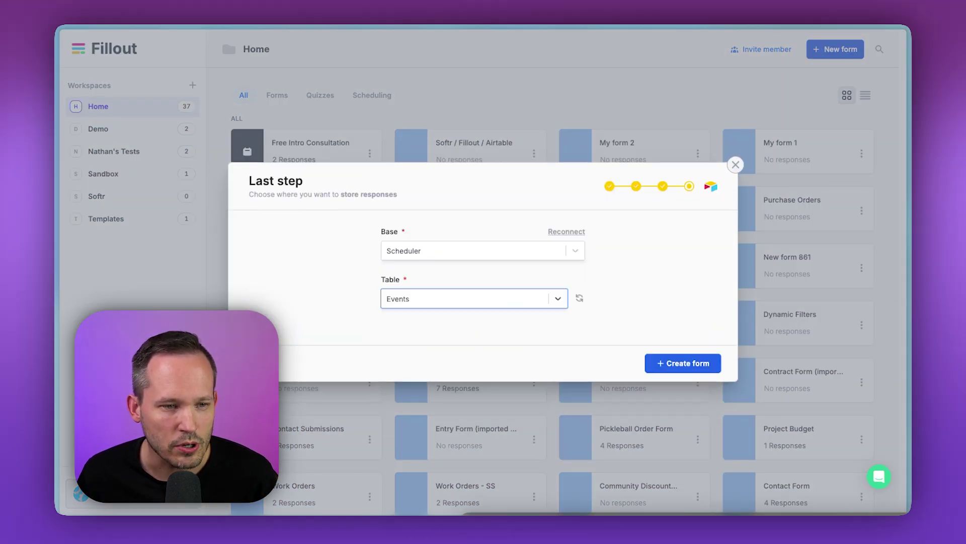
key(Return)
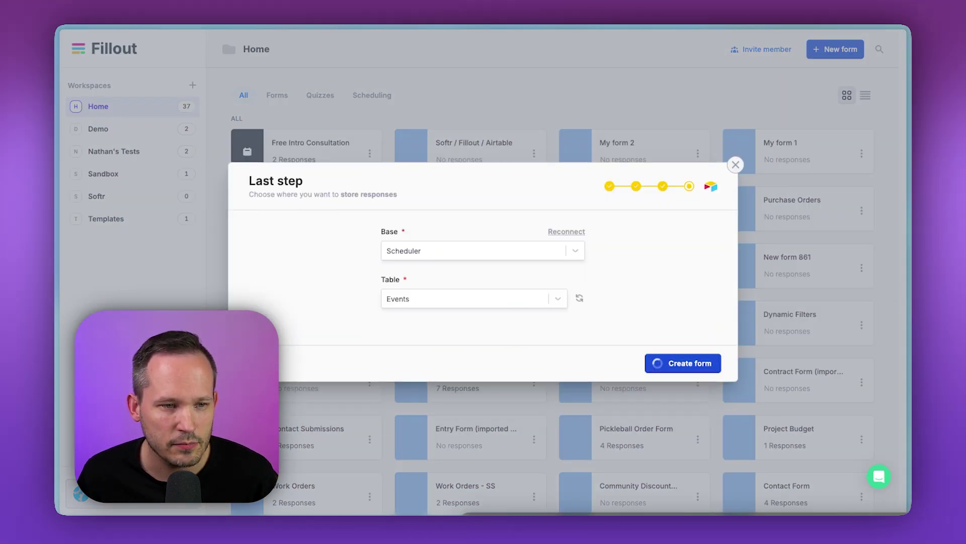
text(Free Consultation)
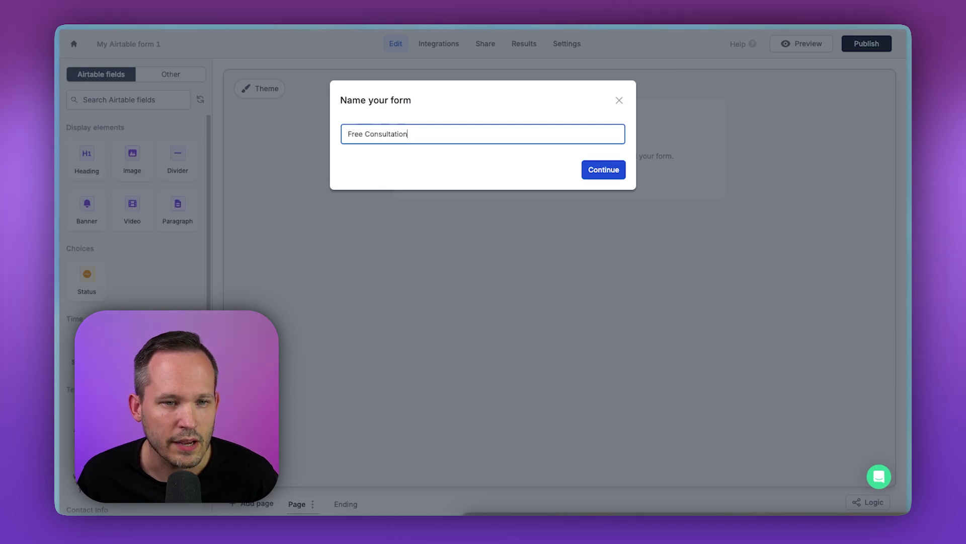
key(Return)
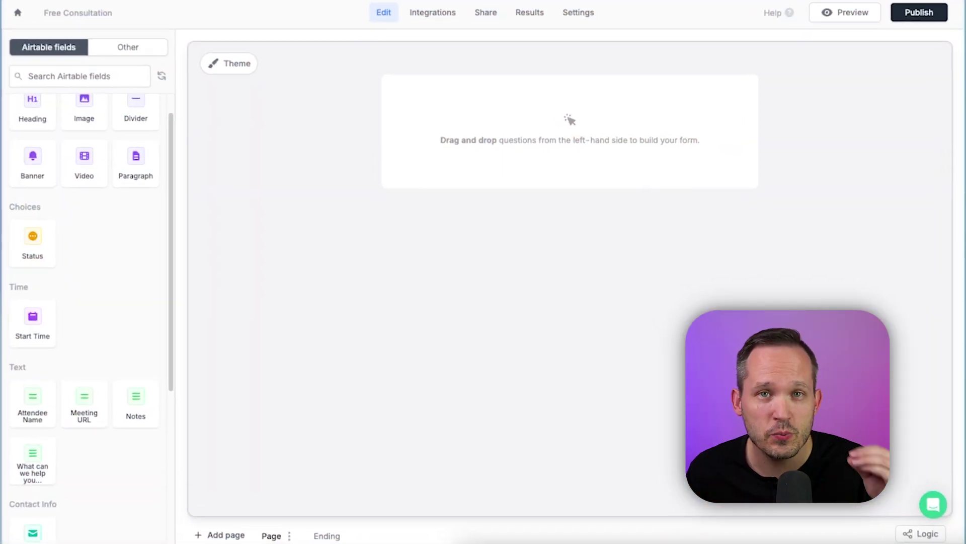
Add the Airtable fields "What can we help you with?" and "What is your budget?" to the form's first page
scroll(86, 302, down, 2)
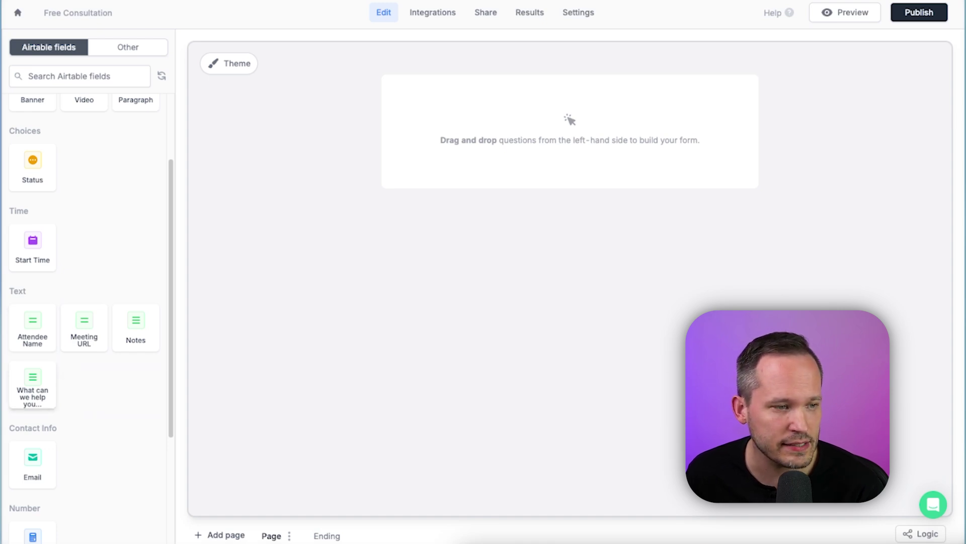
drag(33, 385, 418, 115)
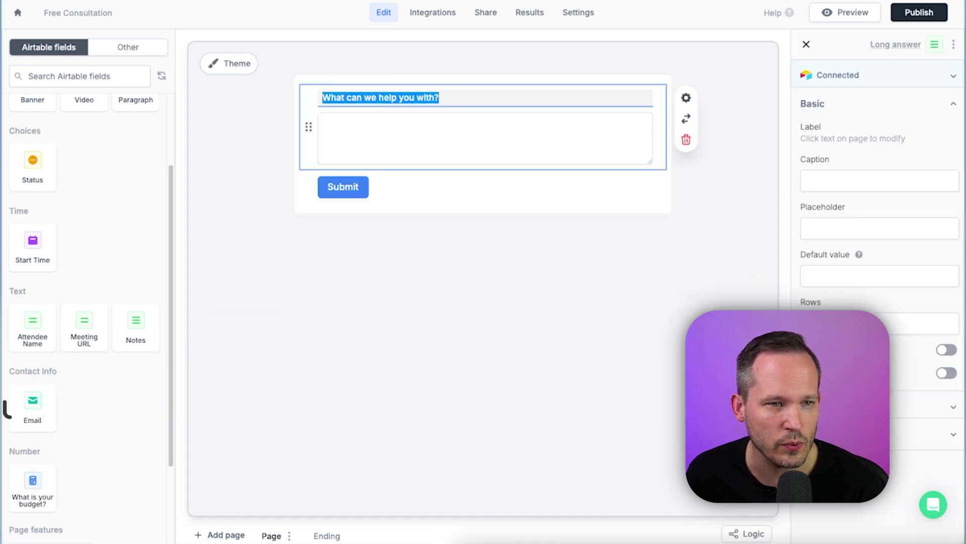
drag(32, 483, 362, 201)
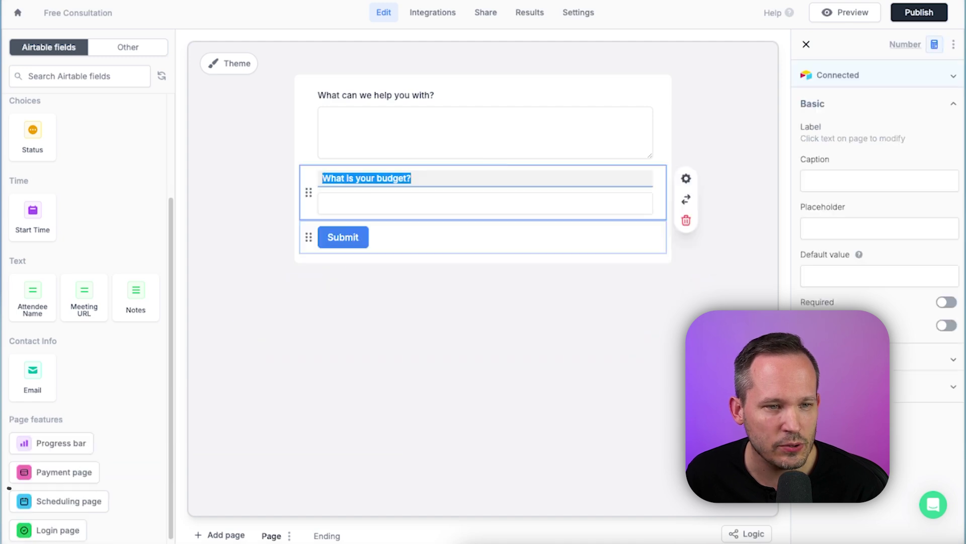
key(Escape)
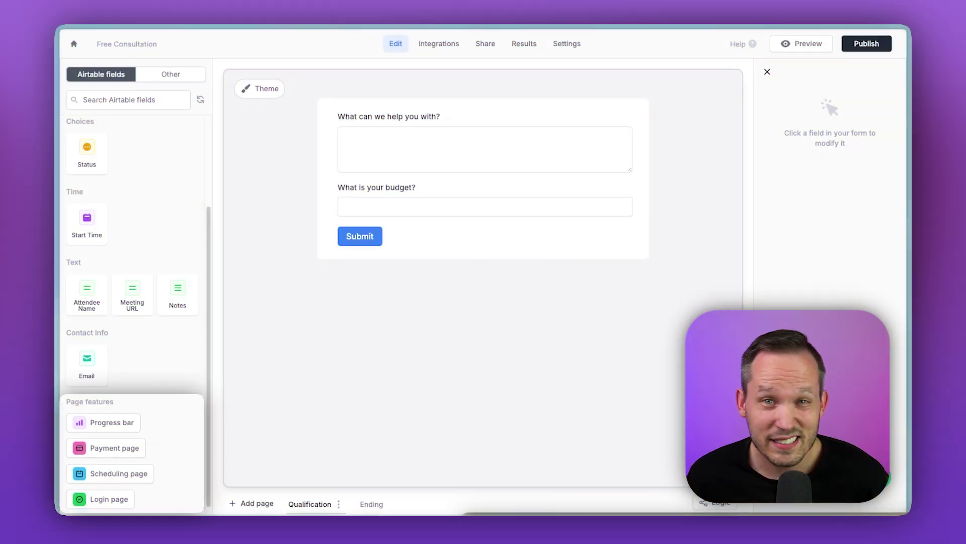
Add a payment page and a 60-minute Fillout scheduling page titled Paid Consultation with Google Meets as its location
click(106, 447)
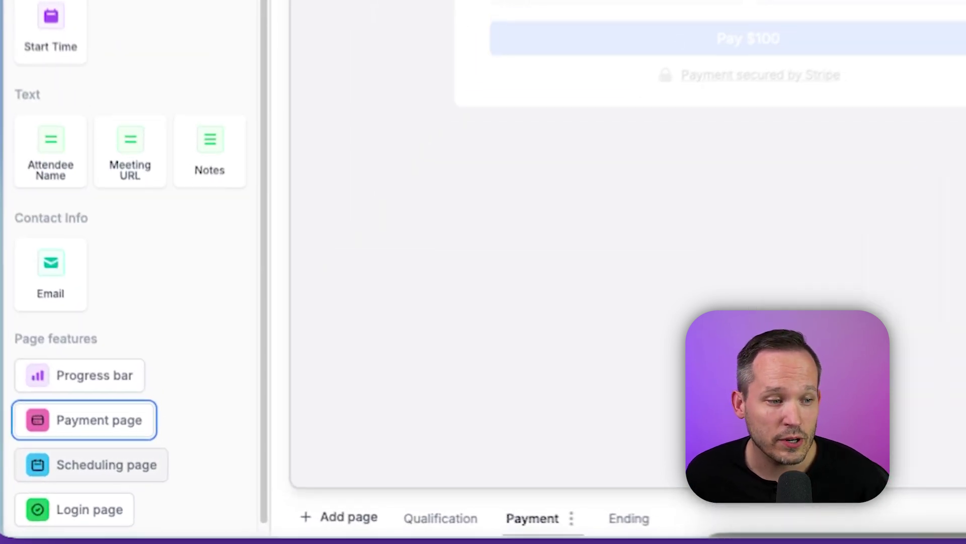
click(109, 473)
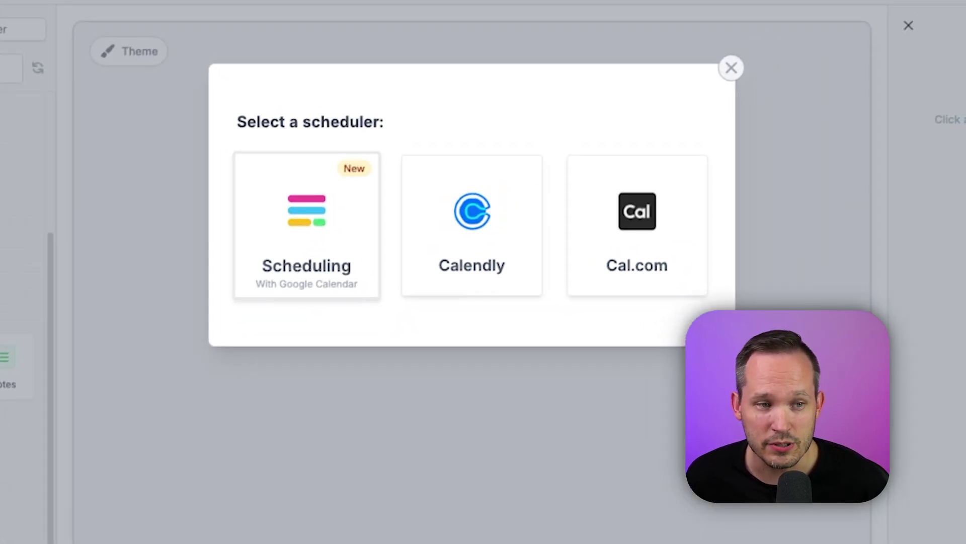
click(306, 225)
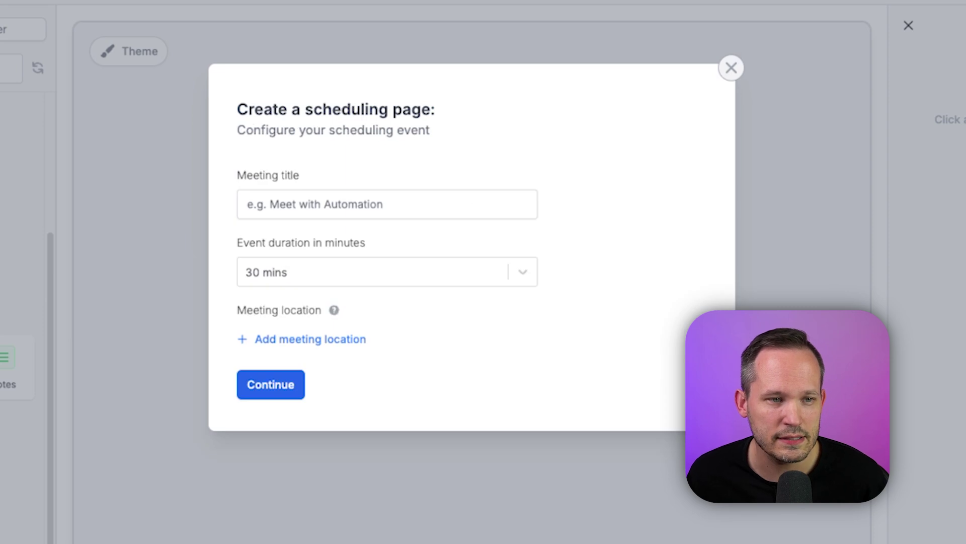
text(Paid Consultation)
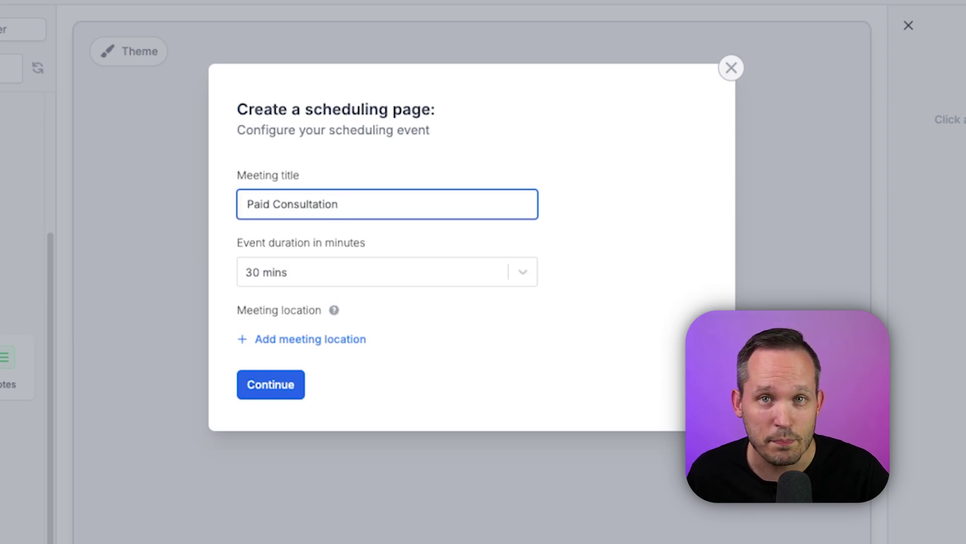
click(387, 271)
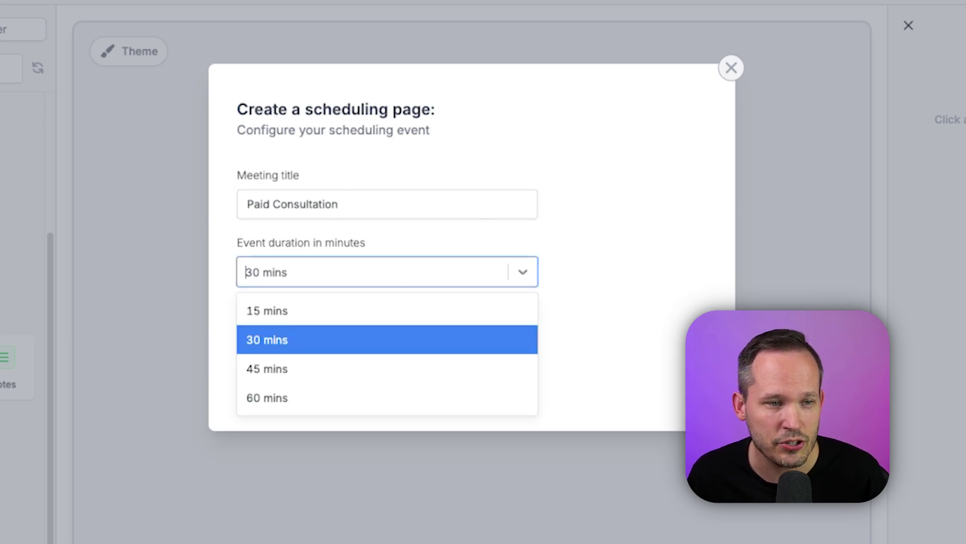
click(387, 397)
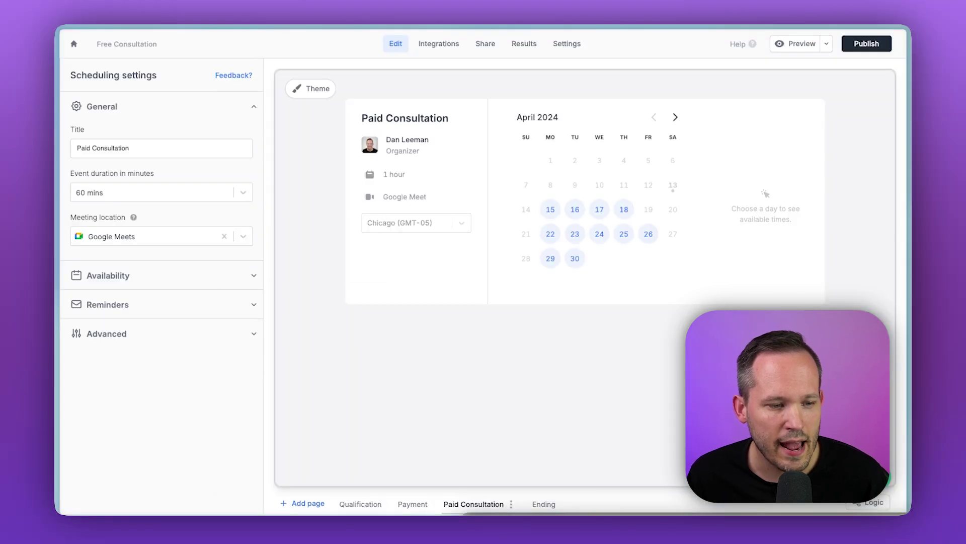
Add a second Fillout scheduling page titled Free Intro Consultation with a 30-minute duration, keeping that title as the page name
click(304, 503)
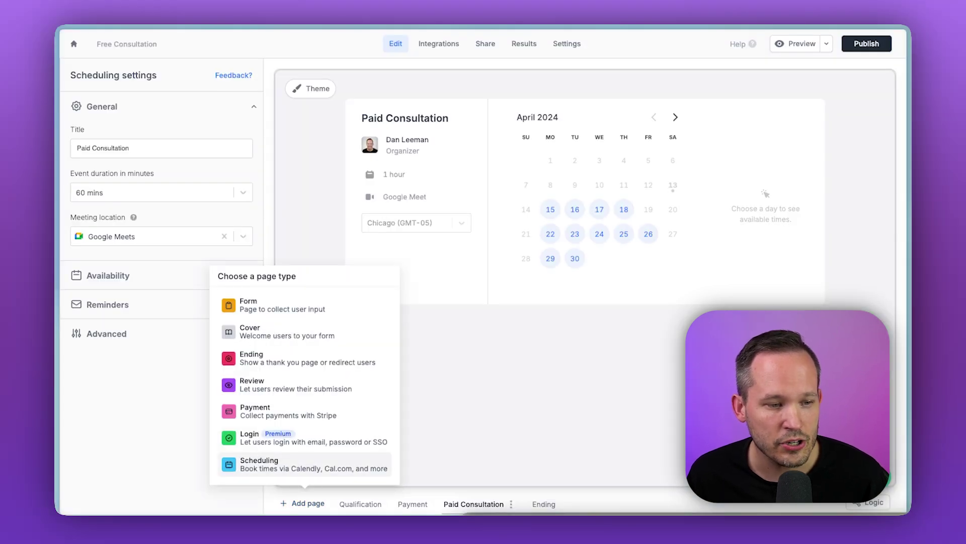
click(262, 463)
click(375, 202)
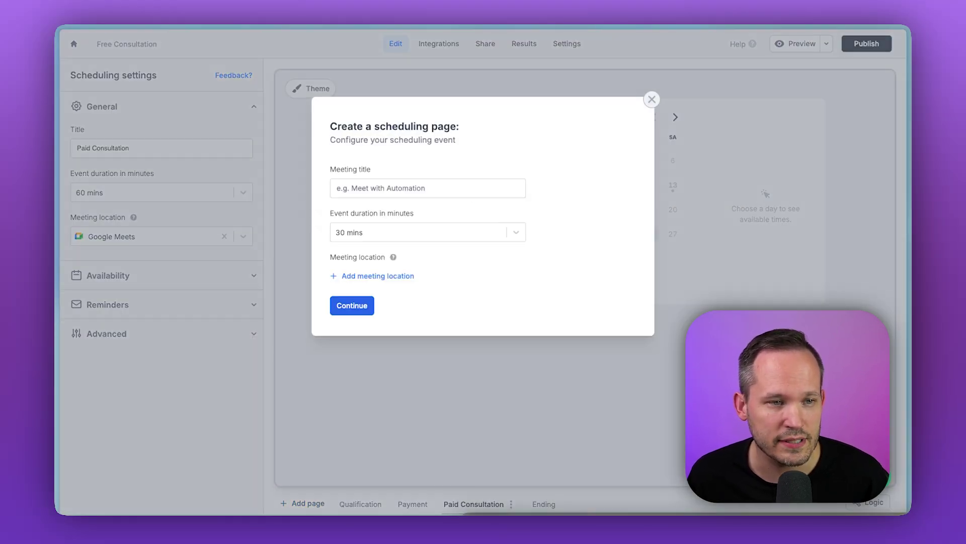
click(427, 187)
text(Free Intro Consultation)
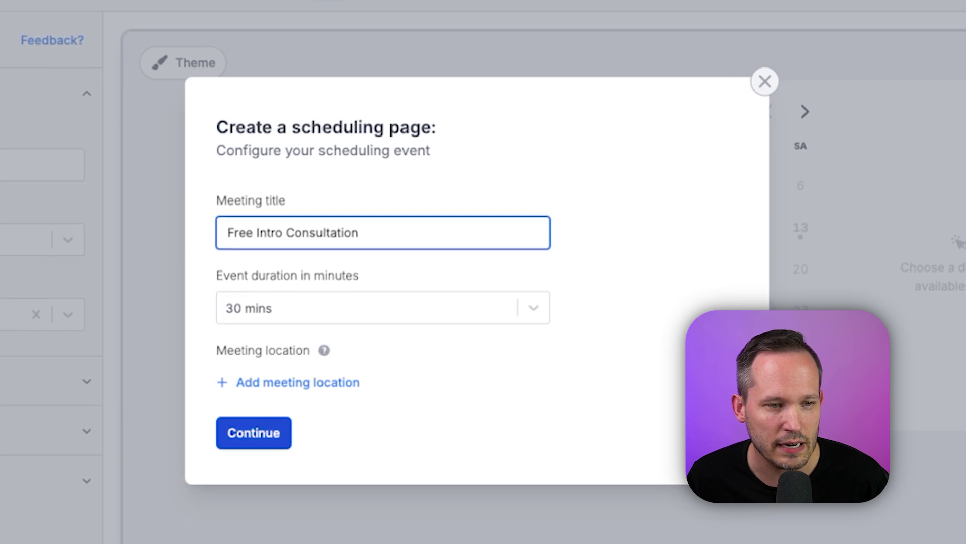
key(Return)
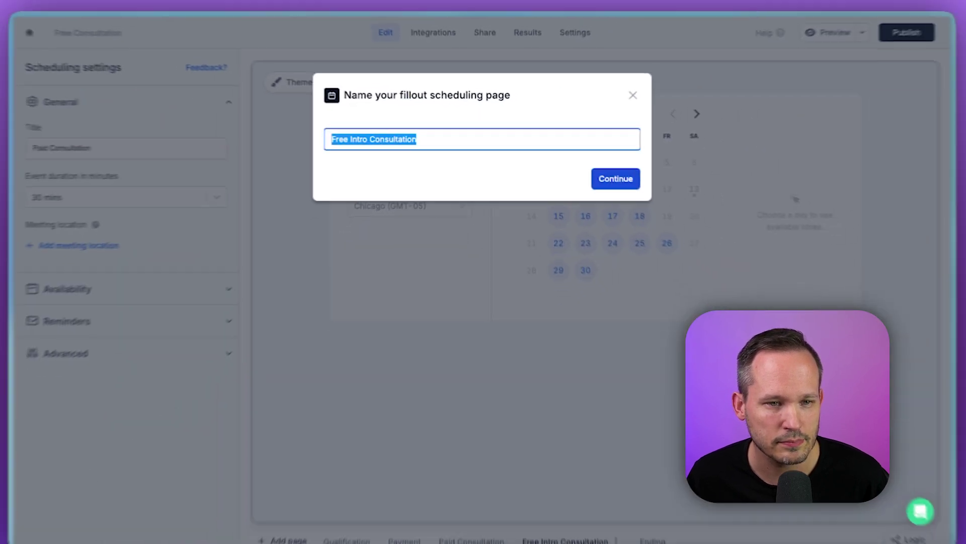
key(Return)
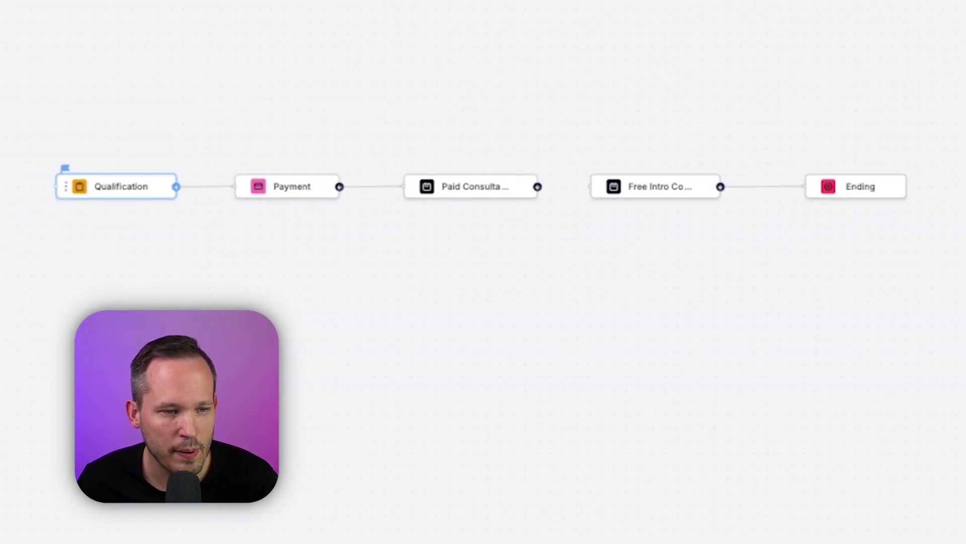
Branch the Qualification page to the Free Intro Consultation page and connect the Paid Consultation page to the Ending
drag(177, 187, 644, 194)
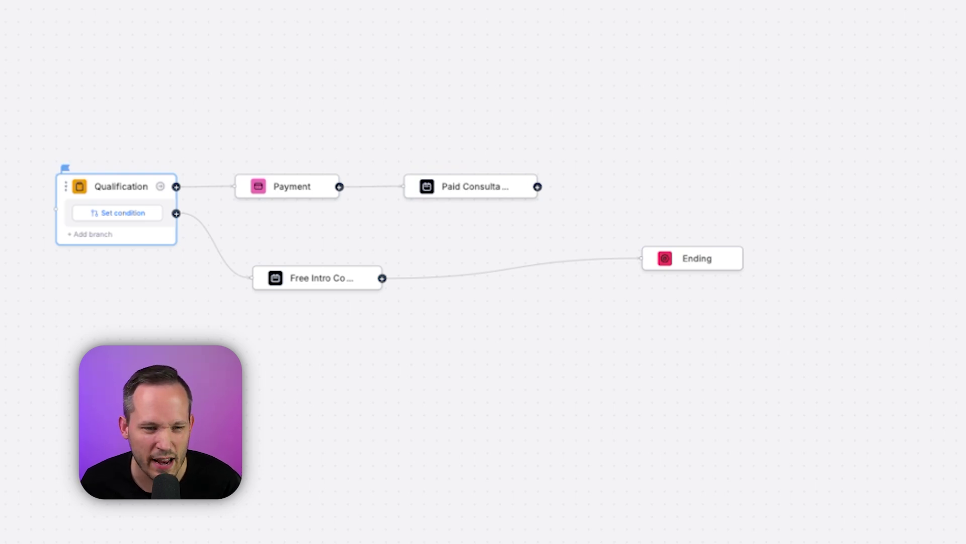
drag(538, 186, 649, 258)
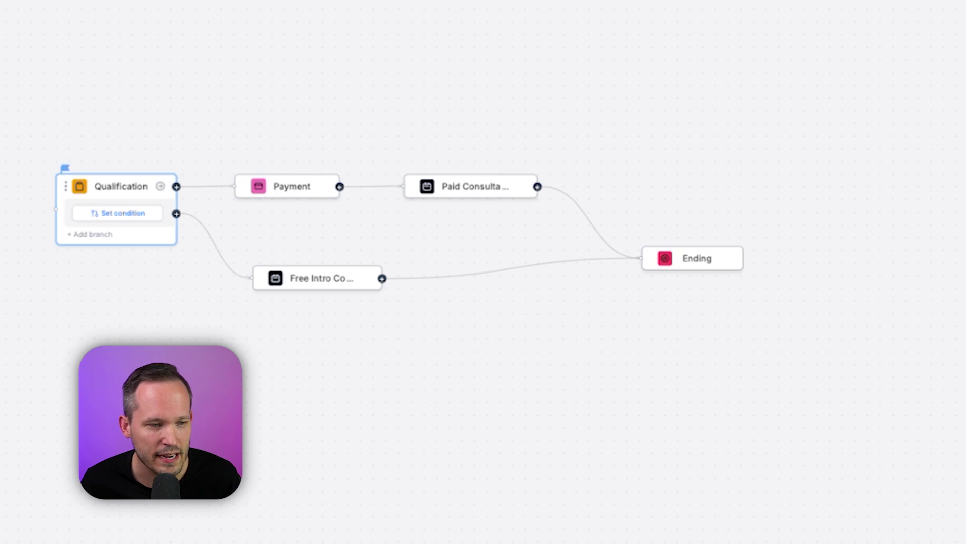
Set the condition on Qualification's branch to Free Intro Consultation so that "What is your budget?" is greater than 1000
click(117, 213)
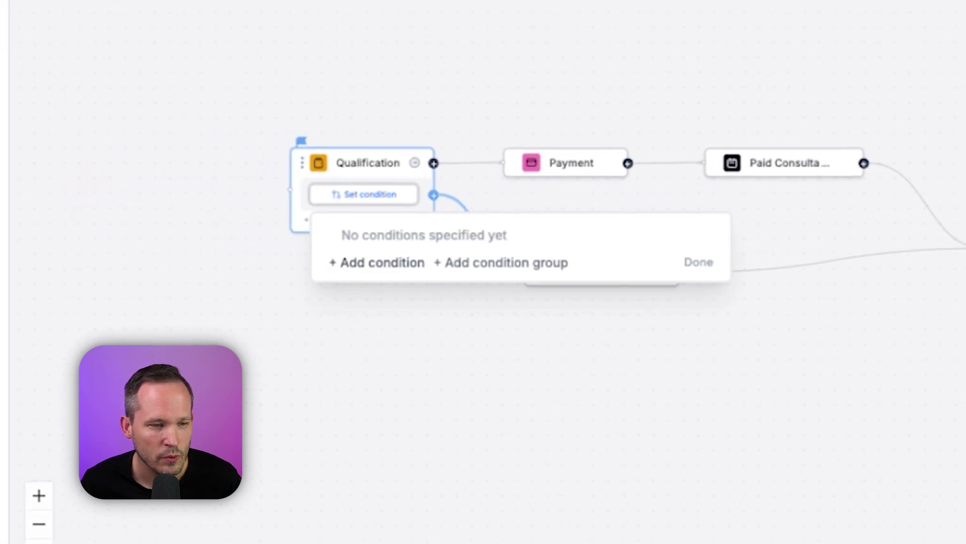
click(377, 262)
click(395, 250)
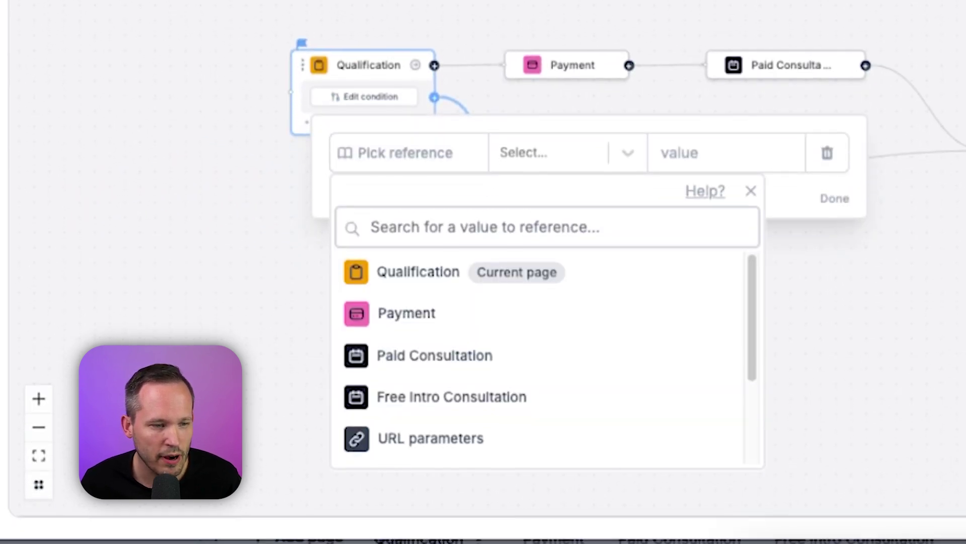
click(690, 272)
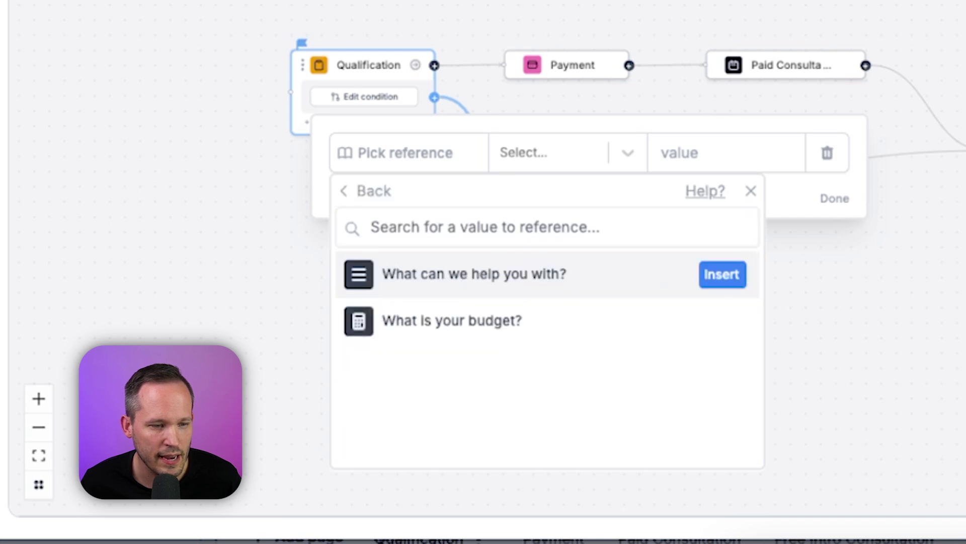
key(Down)
key(Return)
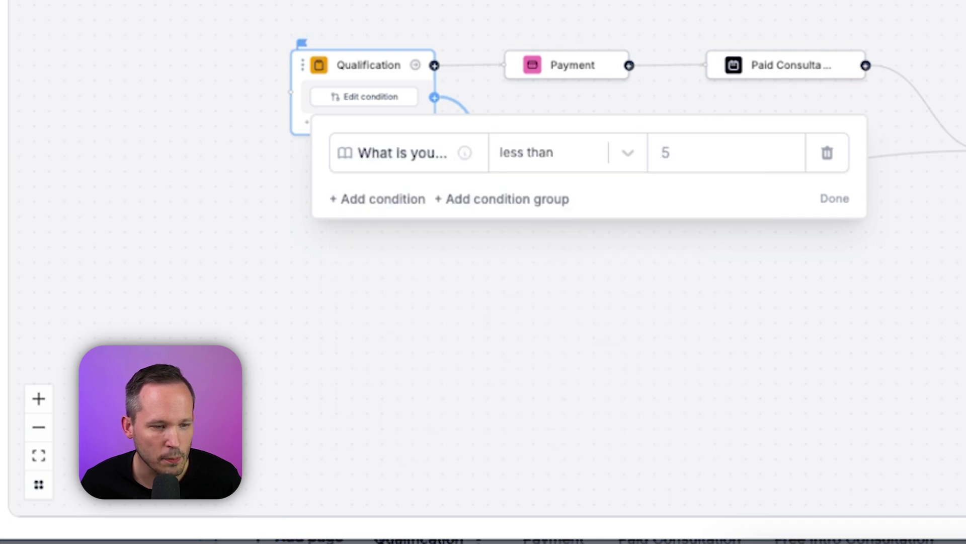
click(628, 152)
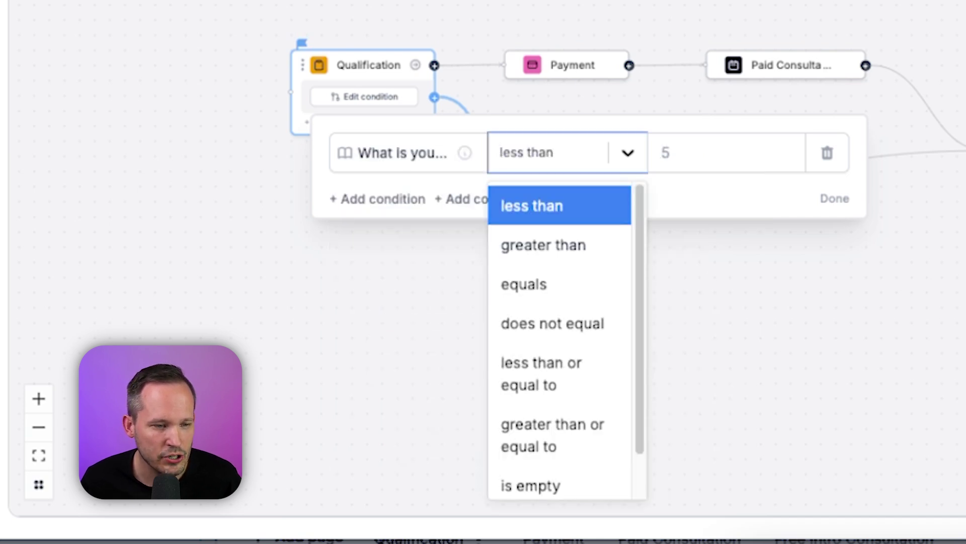
click(543, 244)
key(Tab)
text(1000)
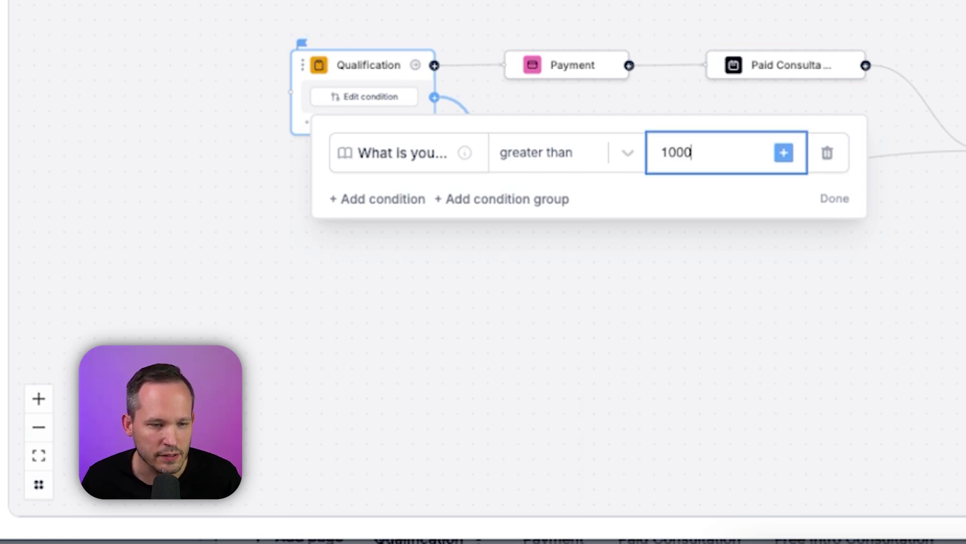
key(Return)
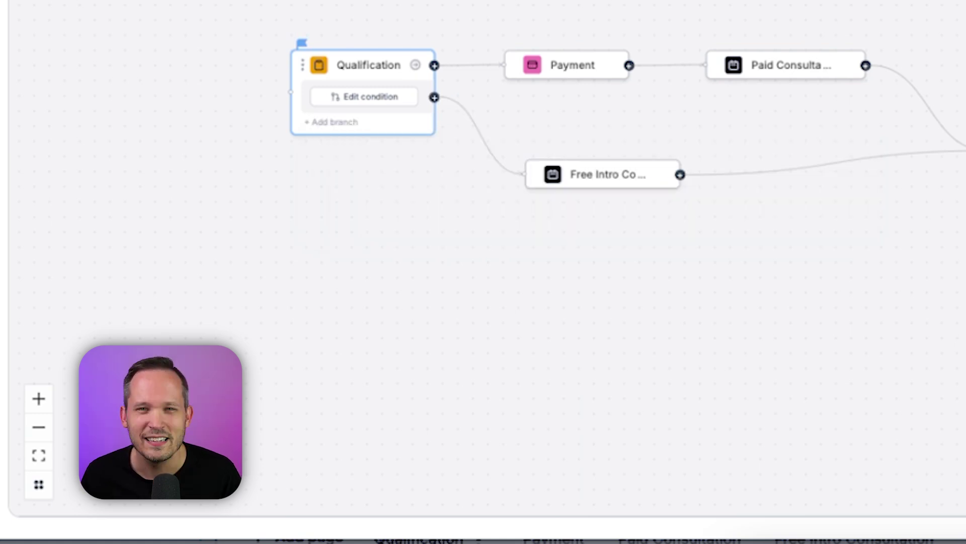